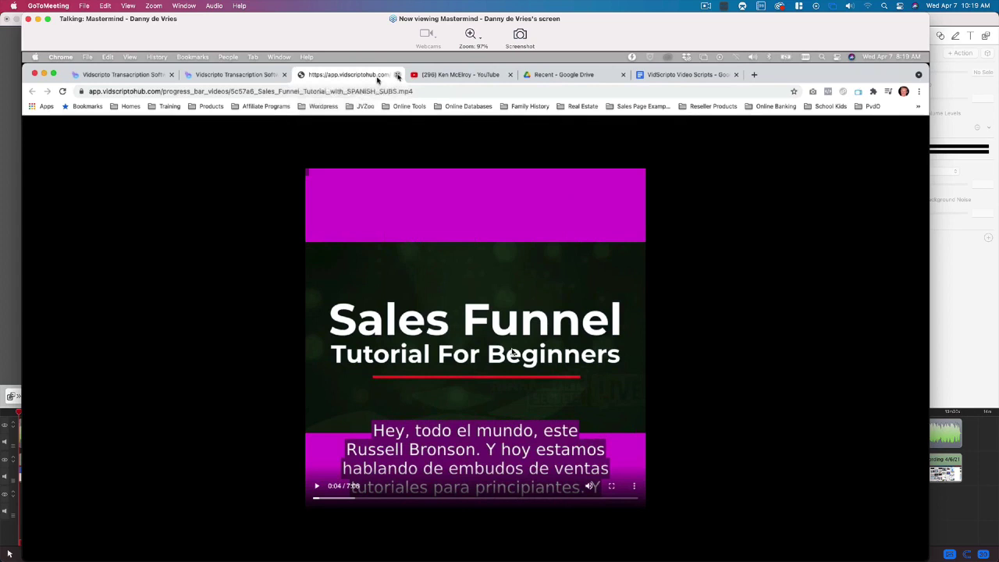
Step: Preview the Sales Funnel Tutorial In SPANISH Speech video at a larger zoom, pause it, and return to the campaign list
left_click(398, 75)
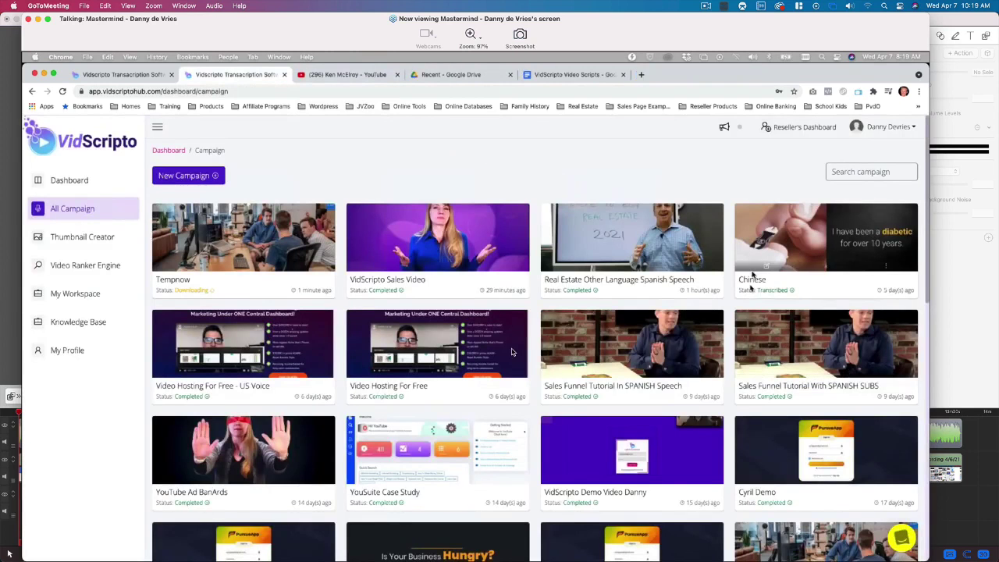
scroll(754, 277, "down", 1)
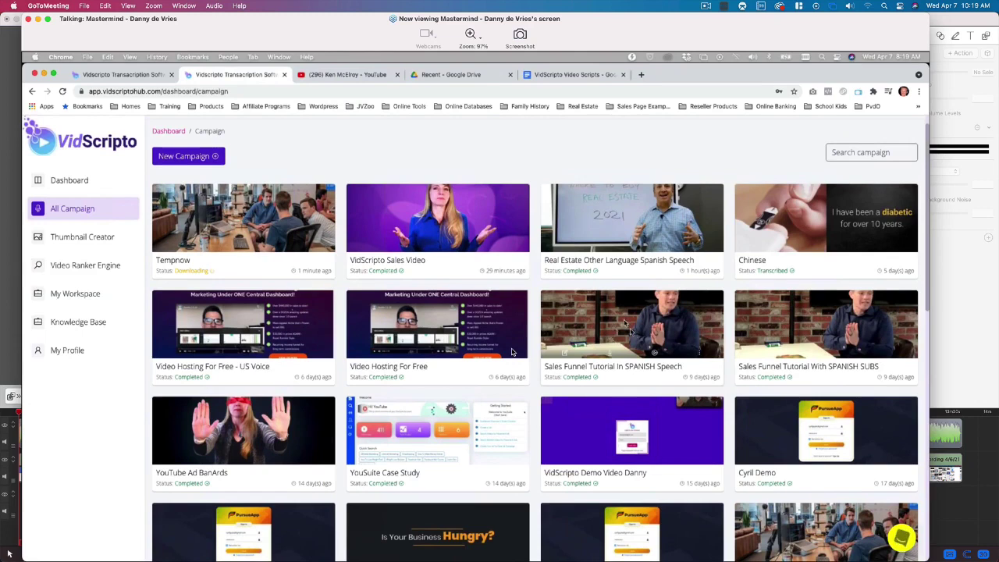
left_click(656, 355)
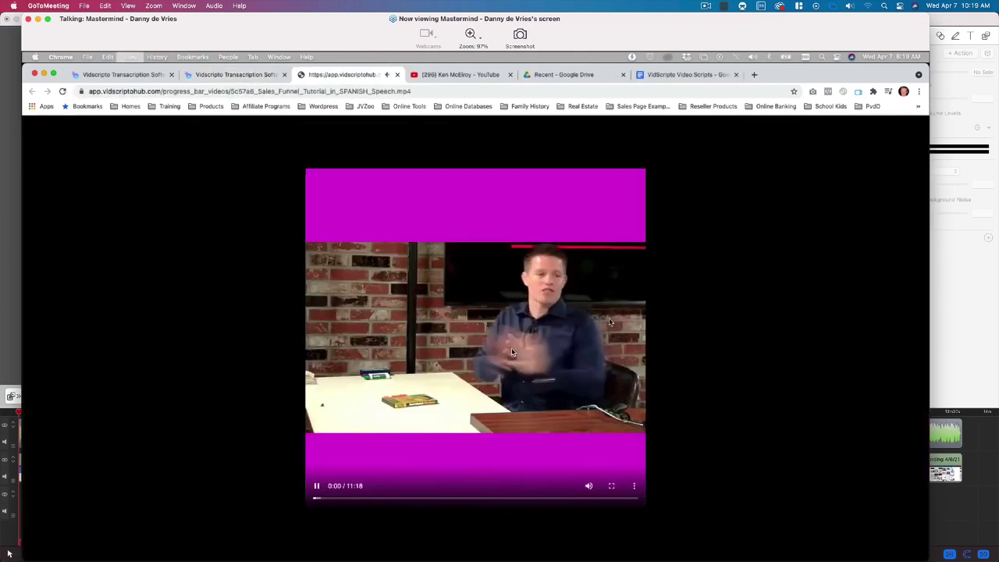
key("super+equal")
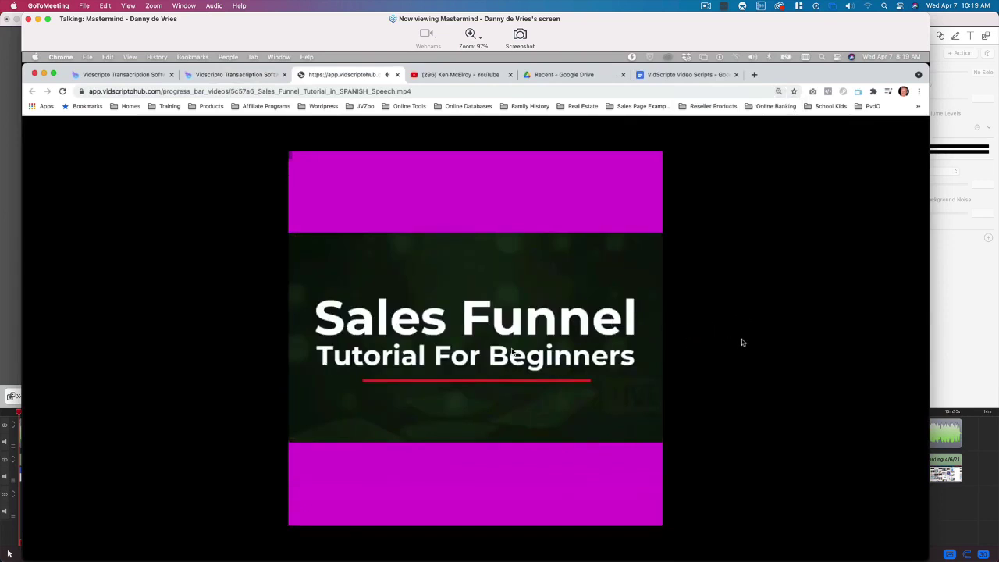
left_click(511, 352)
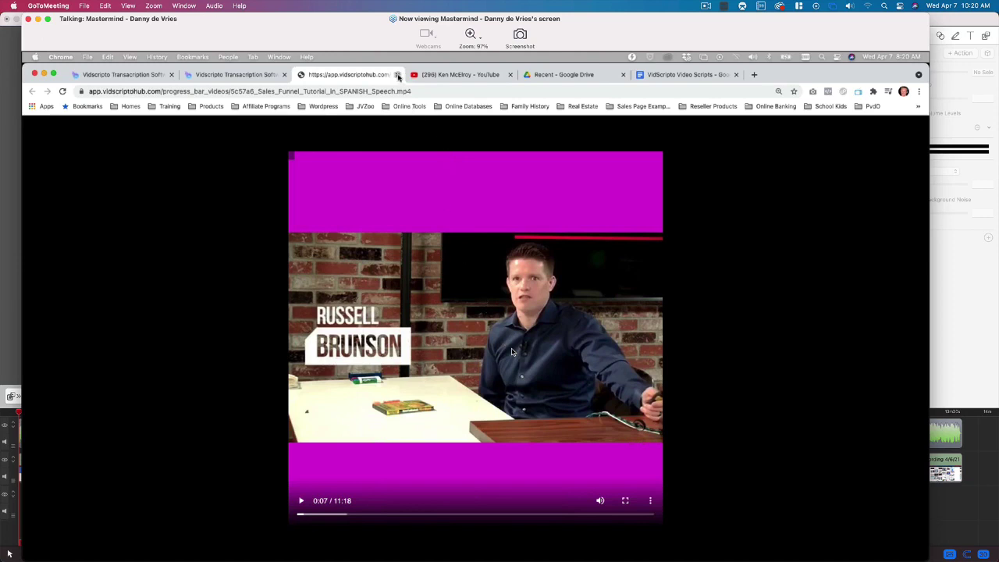
left_click(398, 75)
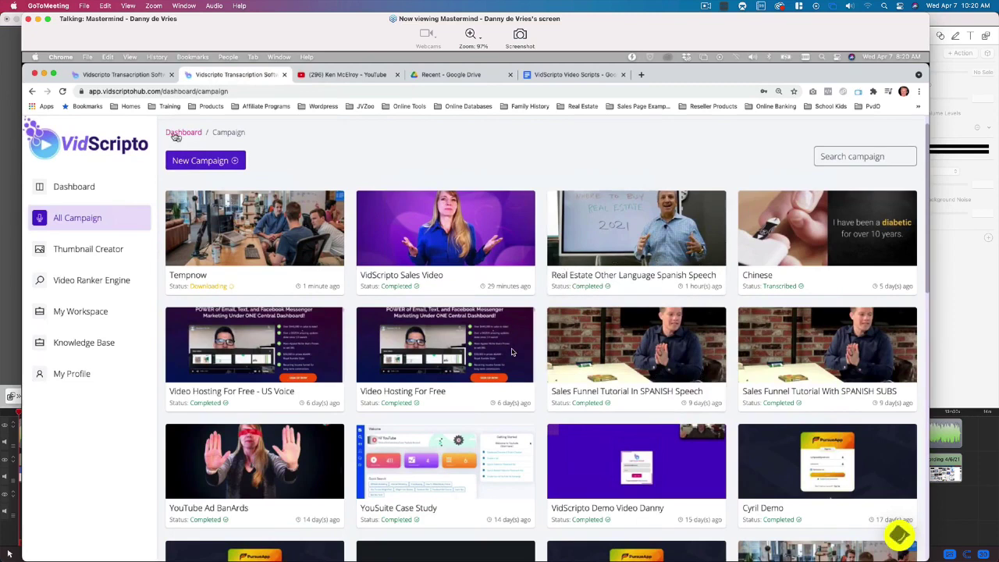
Step: Reload the campaign list, open the Tempnow campaign in the subtitle editor, and highlight text in its first caption
left_click(64, 92)
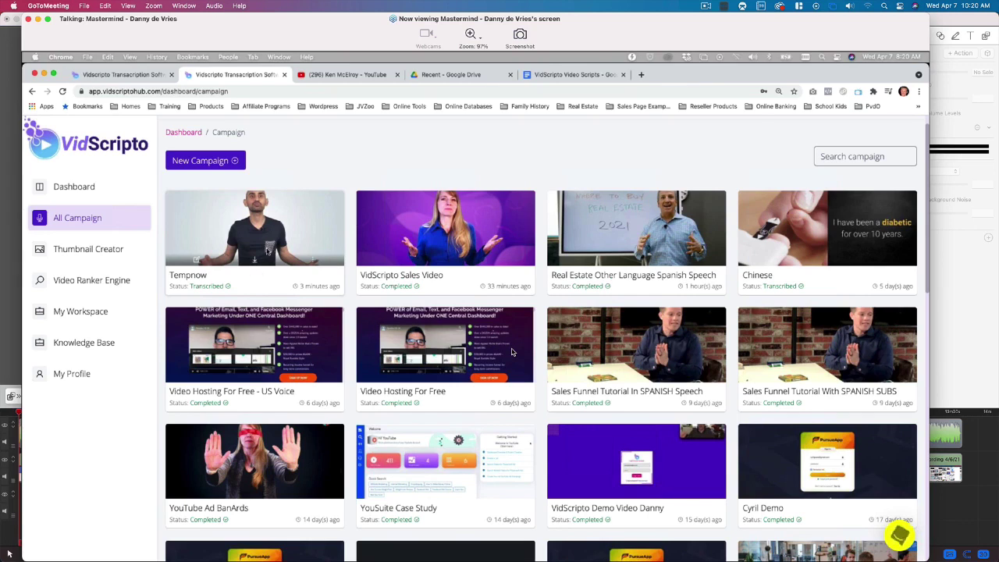
left_click(201, 267)
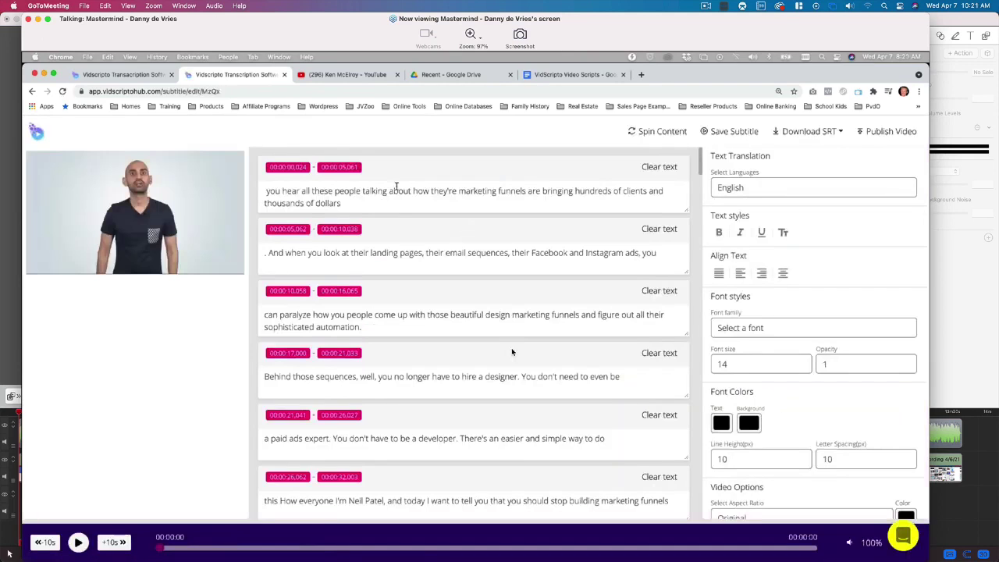
left_click_drag(380, 199, 267, 192)
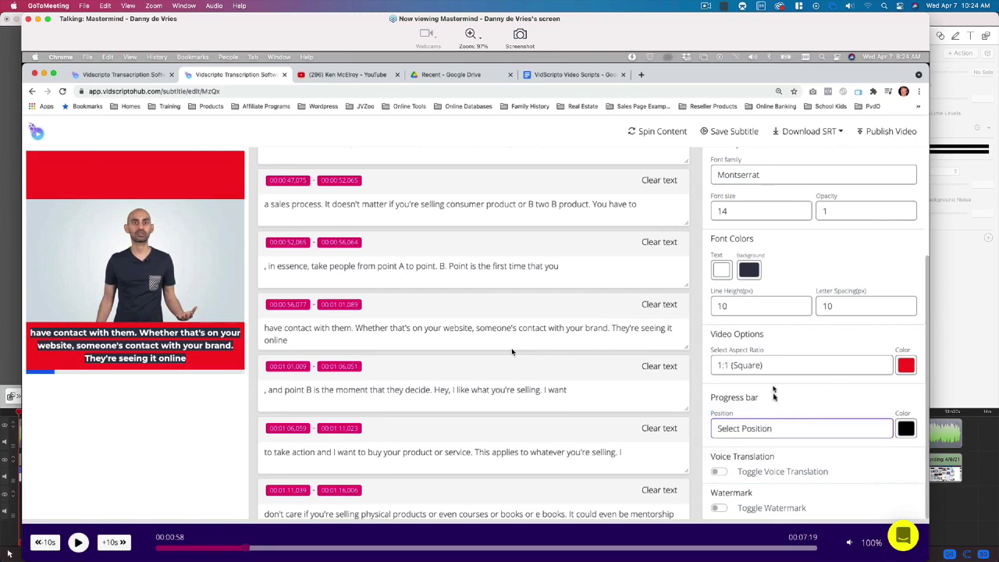
Step: Try out voice translation with Dutch and its voice choices, plus the watermark option, and leave both features switched off
left_click(725, 472)
scroll(749, 468, "down", 1)
left_click(756, 466)
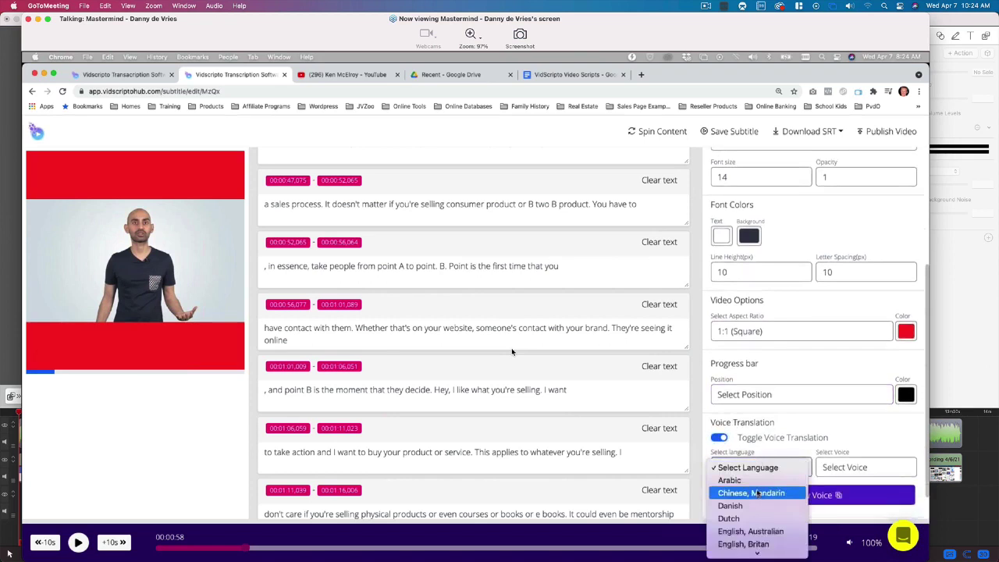
left_click(760, 518)
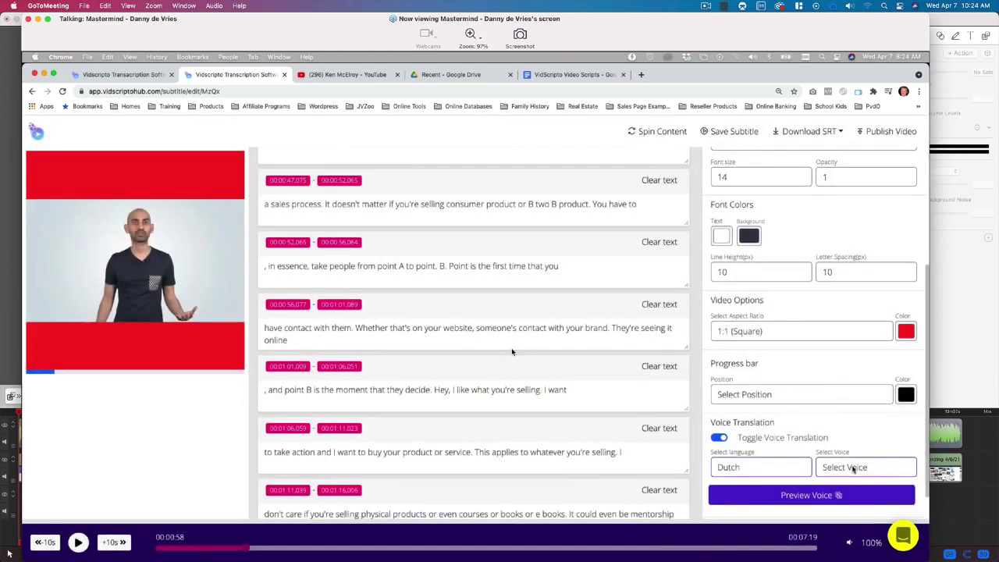
left_click(854, 469)
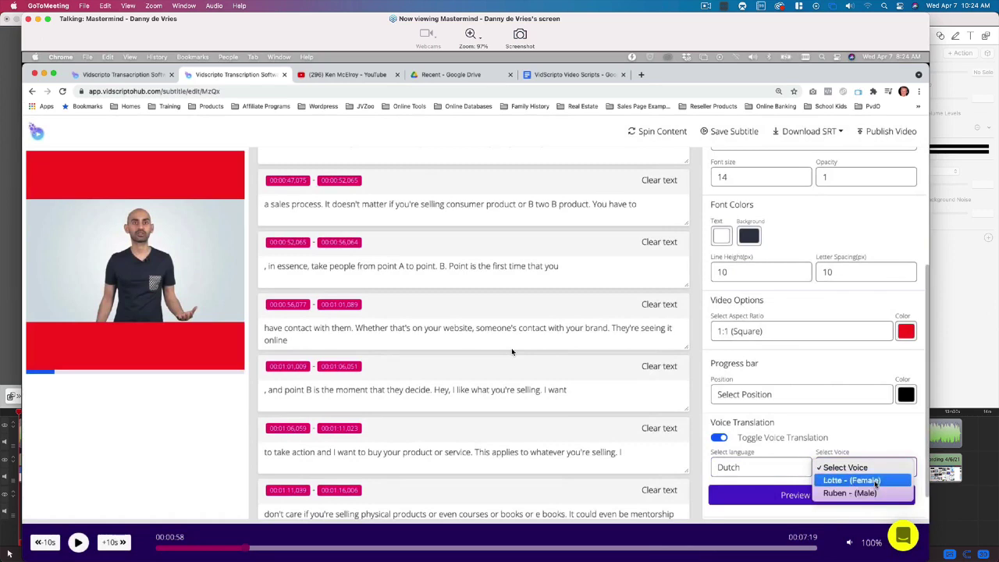
left_click(723, 439)
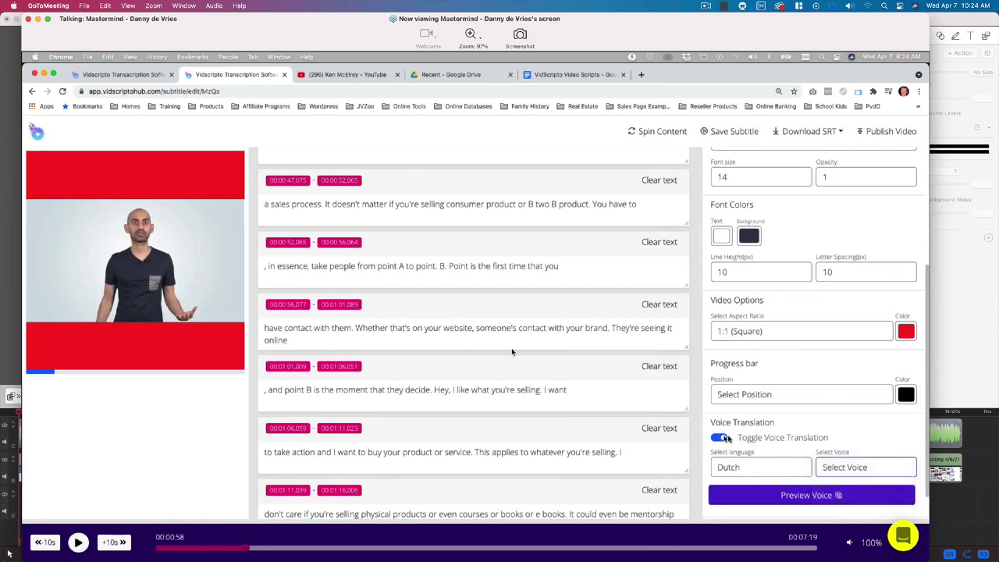
left_click(719, 438)
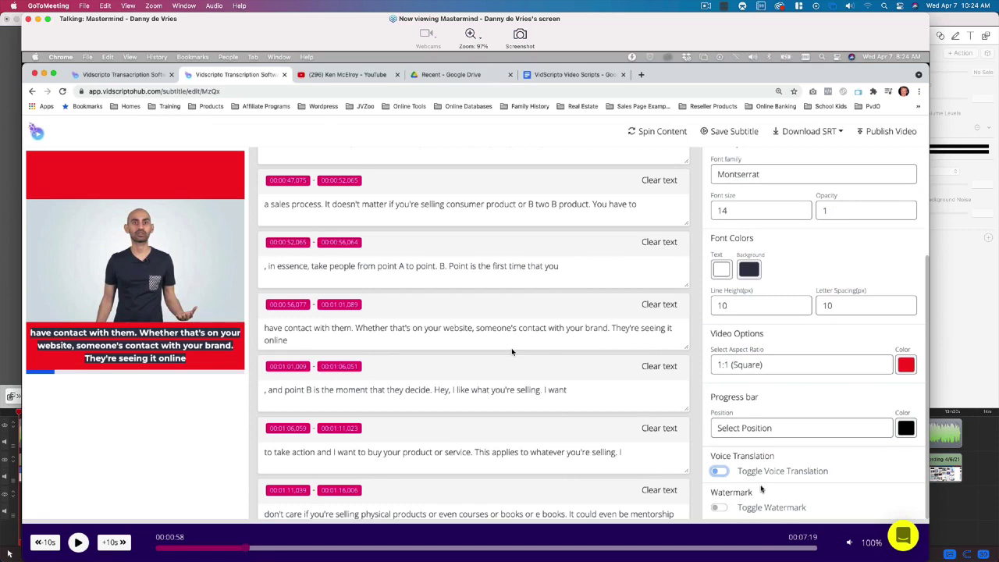
left_click(718, 508)
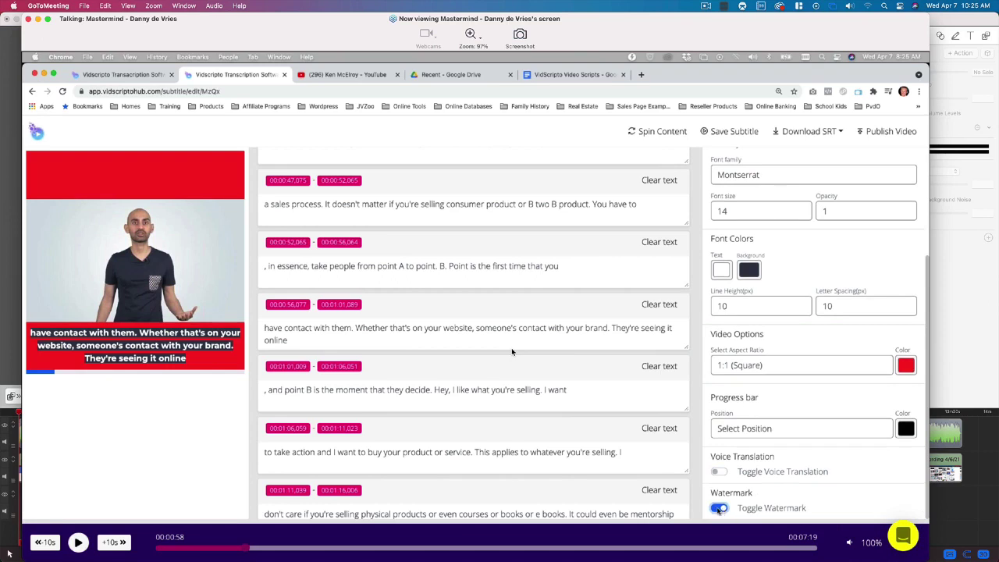
left_click(719, 508)
Step: Publish the Tempnow video with the current caption and layout settings
scroll(786, 206, "up", 4)
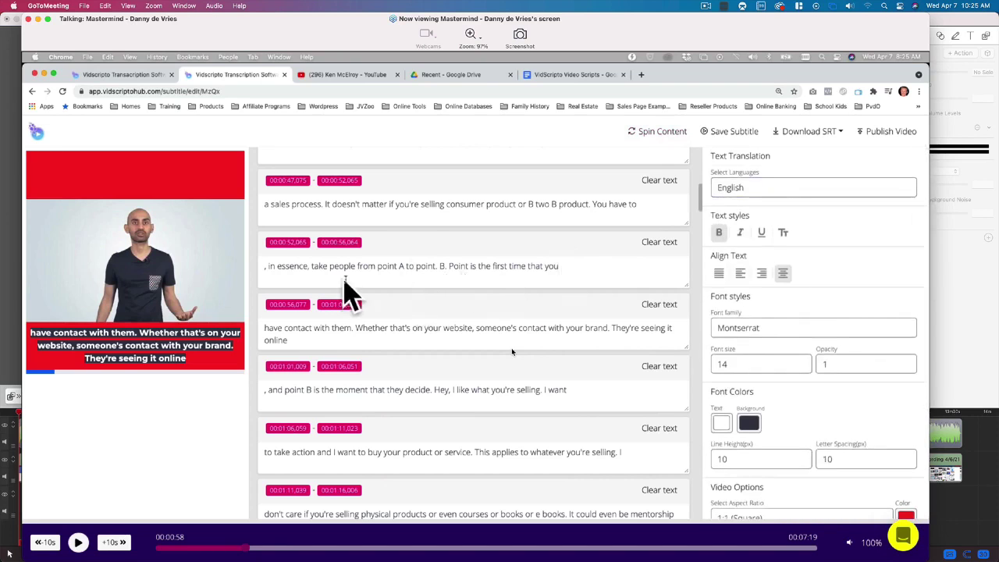
left_click(874, 134)
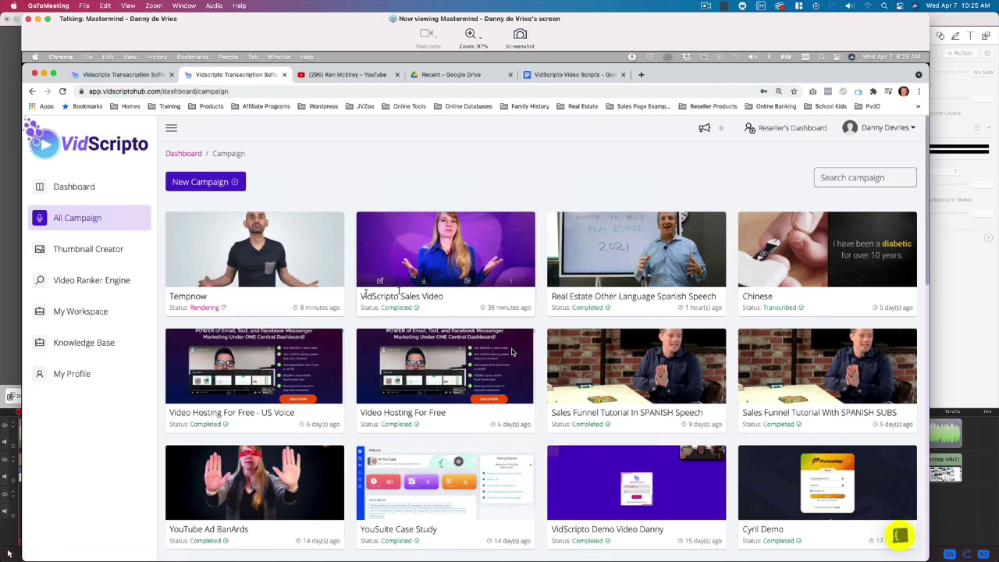
Step: Preview the rendered VidScripto Sales Video, pause it, and close the preview
left_click(468, 284)
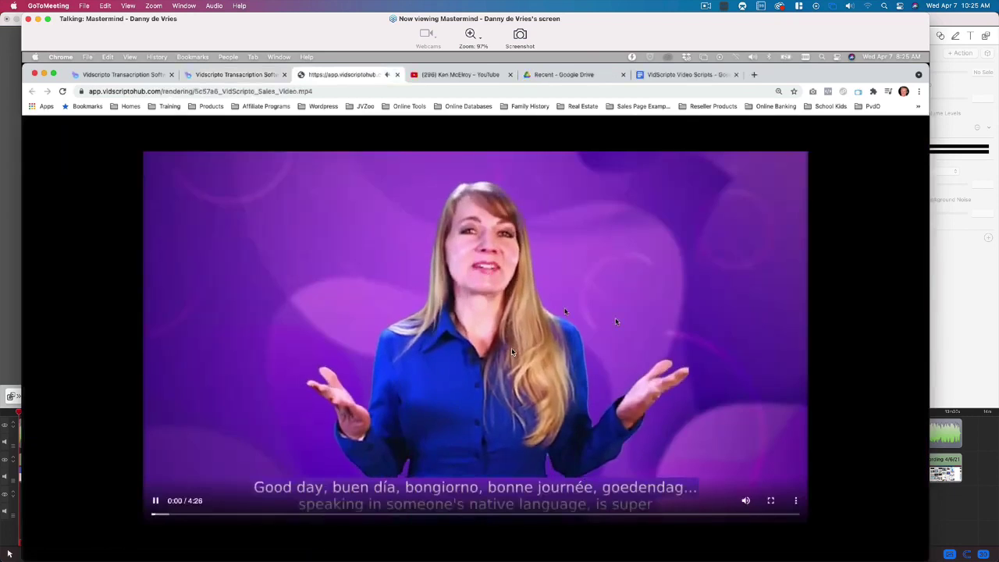
left_click(521, 455)
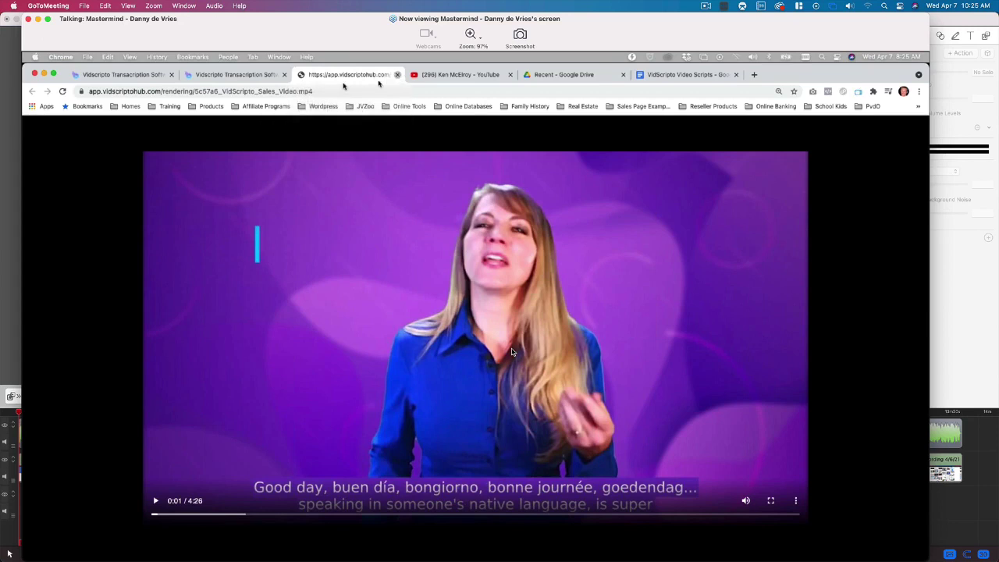
left_click(397, 74)
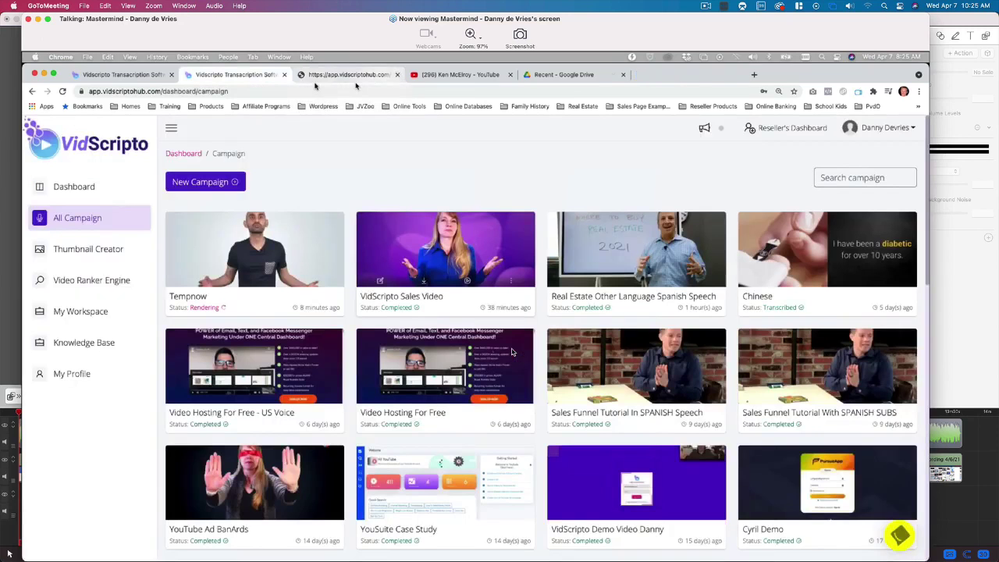
Step: View the additional actions available for the VidScripto Sales Video campaign and close the list without choosing one
left_click(512, 283)
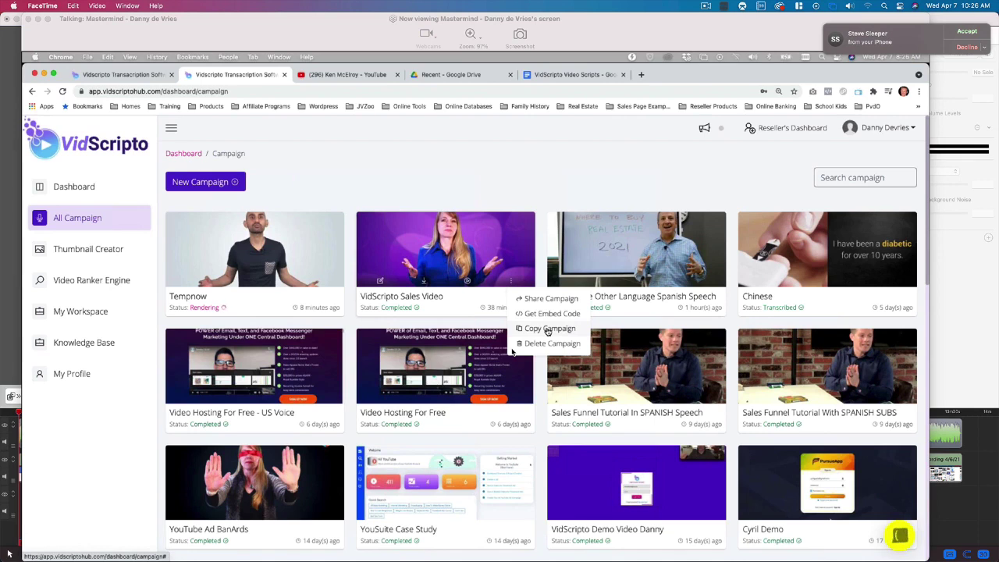
left_click(495, 172)
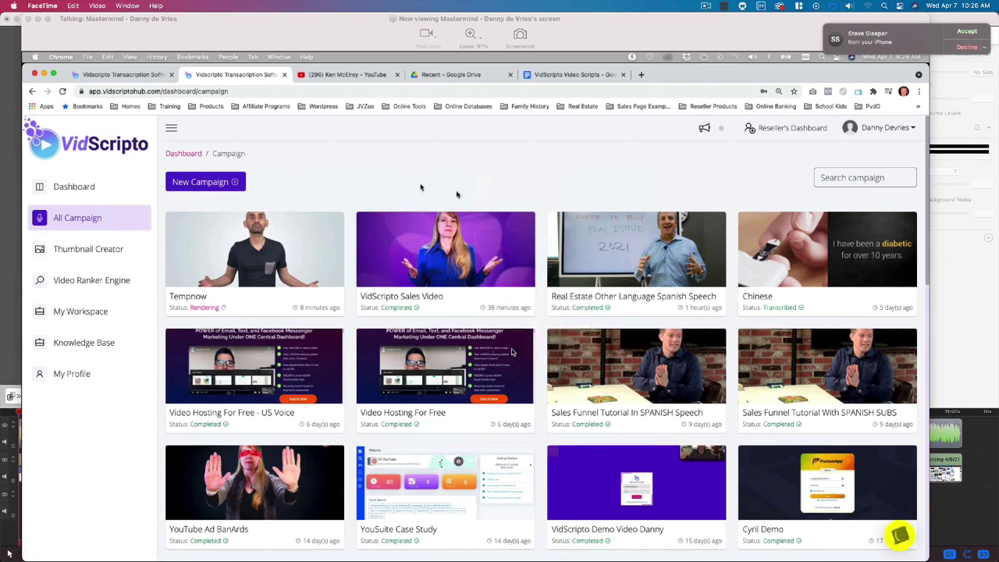
scroll(512, 352, "down", 1)
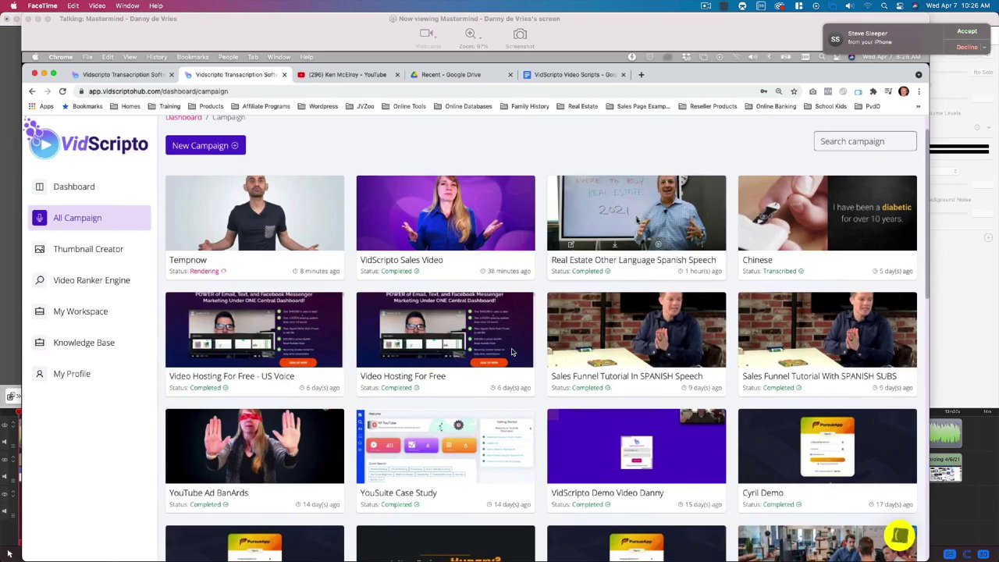
scroll(513, 352, "up", 1)
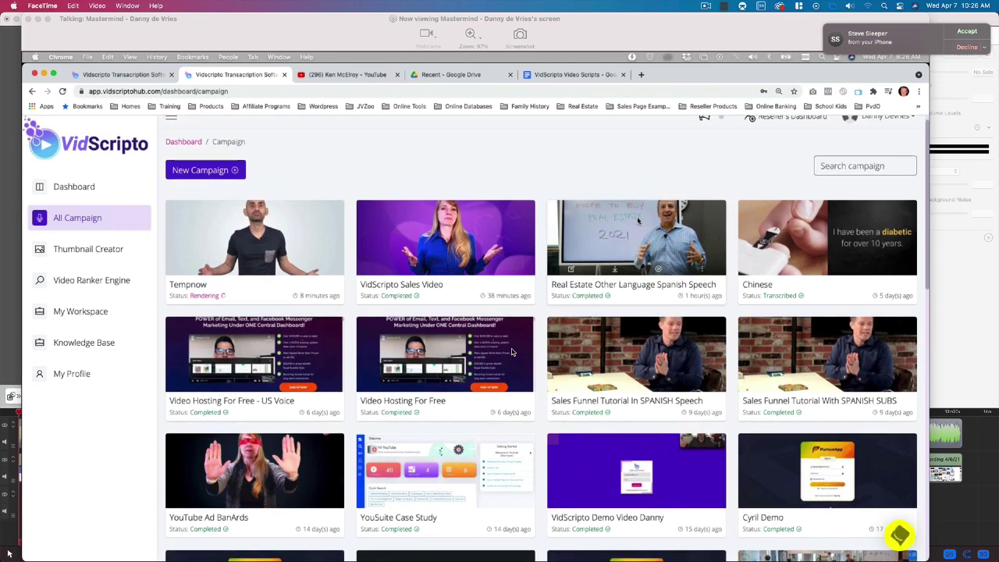
scroll(513, 352, "up", 1)
Step: Switch to the Ken McElroy YouTube channel and look over its shorts, uploads, recent events and real estate playlists
left_click(338, 75)
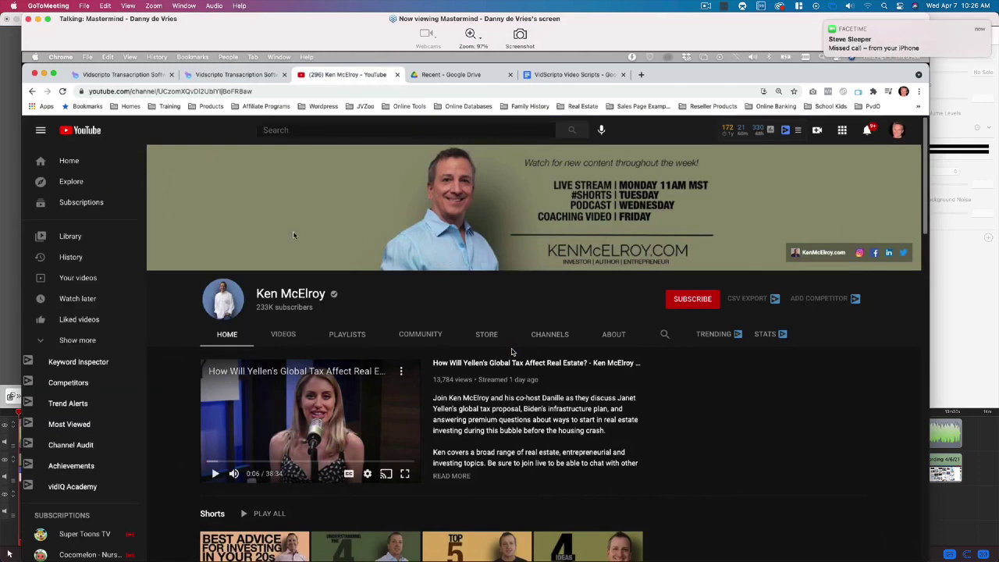
scroll(512, 352, "down", 2)
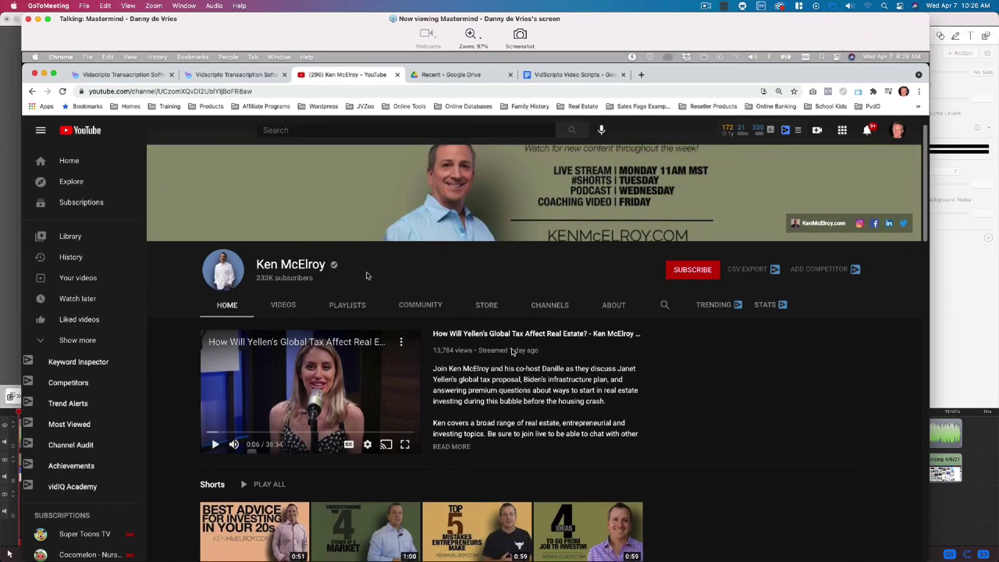
scroll(512, 353, "down", 5)
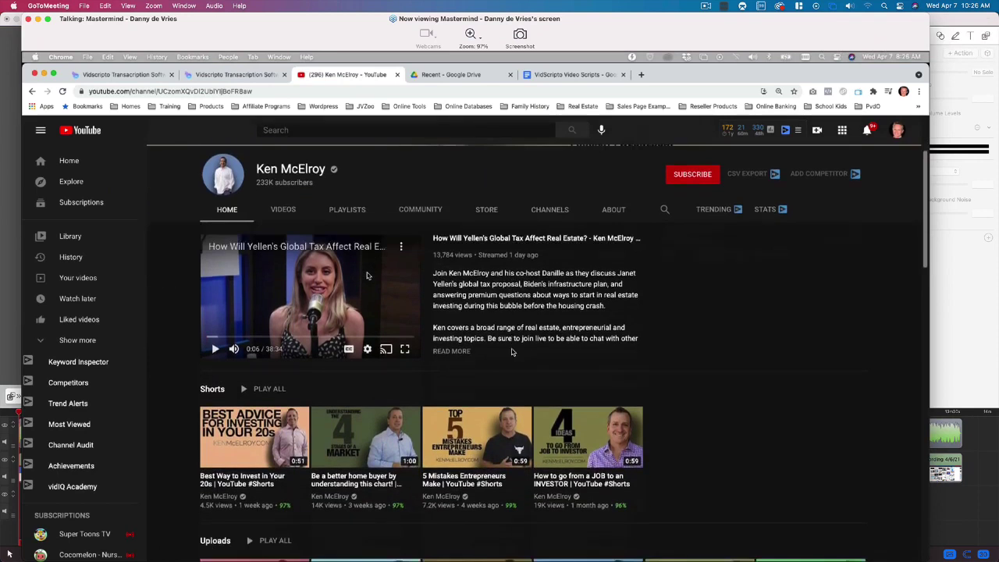
scroll(512, 352, "down", 6)
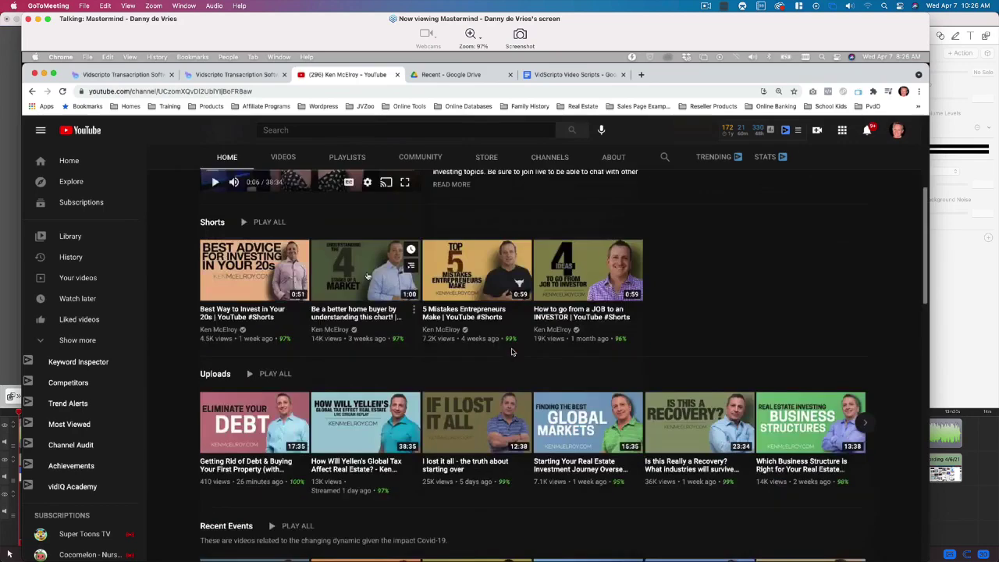
scroll(512, 352, "down", 10)
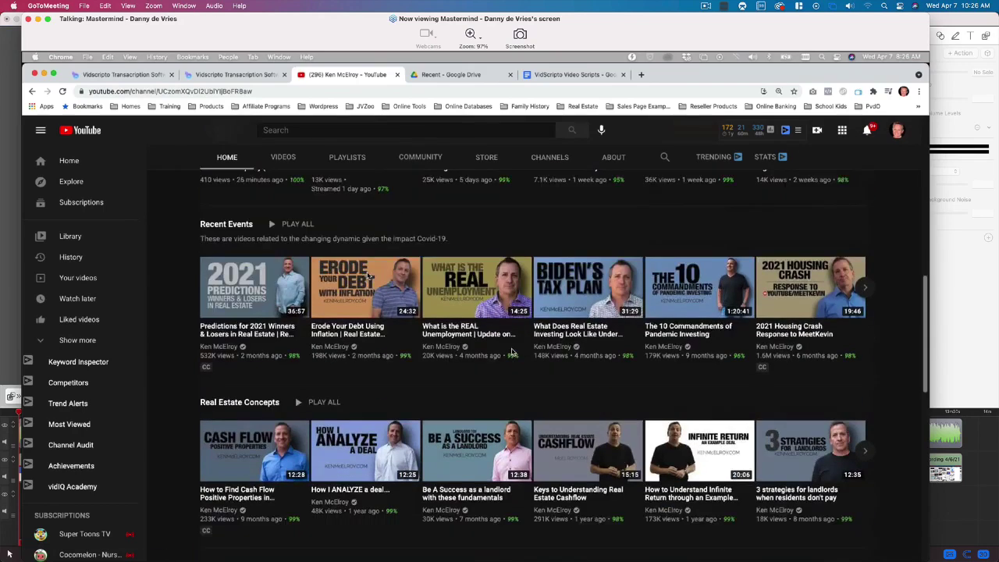
scroll(513, 352, "down", 5)
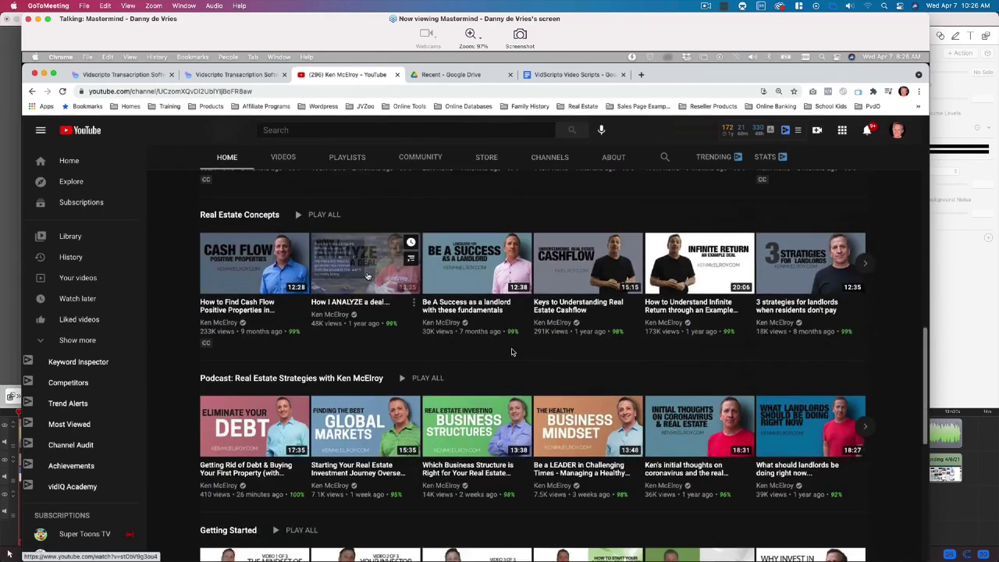
scroll(512, 352, "up", 17)
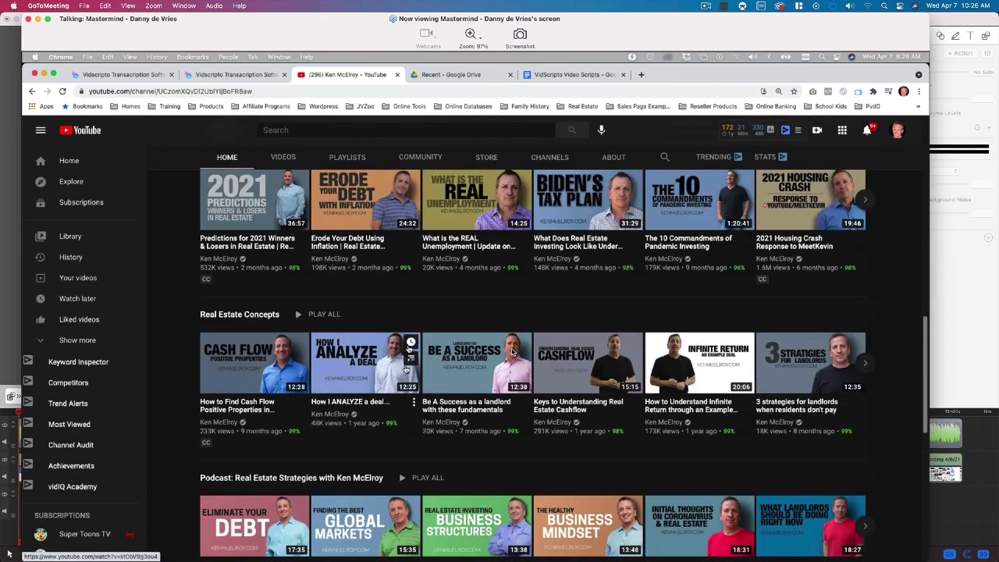
scroll(512, 352, "up", 7)
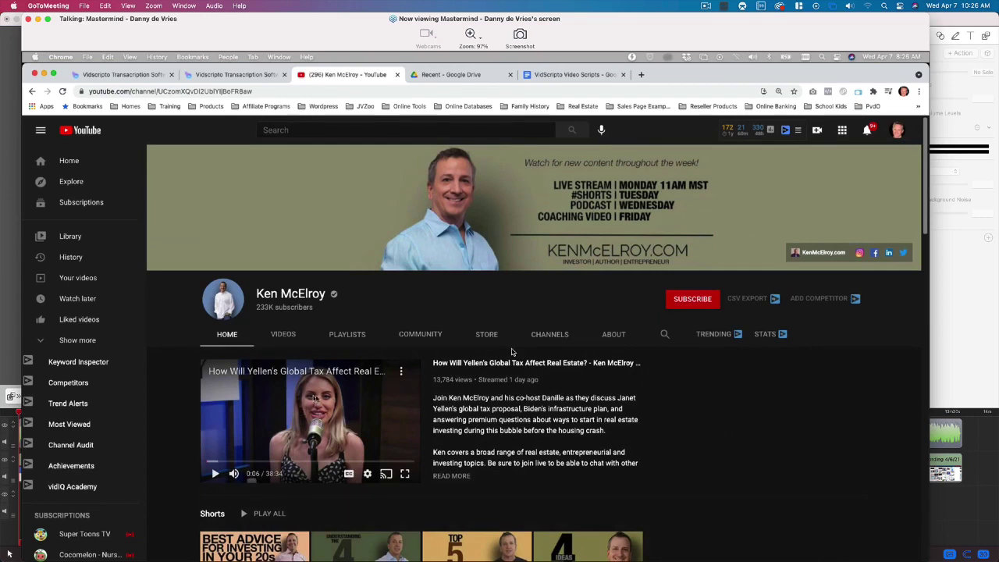
scroll(317, 400, "down", 1)
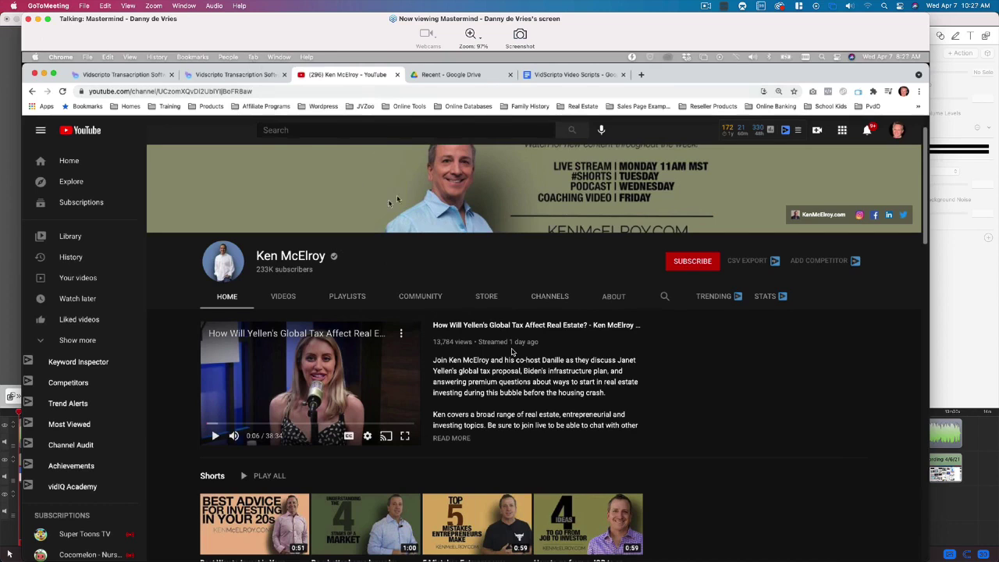
Step: Return to the VidScripto campaign list and play the rendered Real Estate Twentytwentyone video with the page view enlarged
left_click(224, 76)
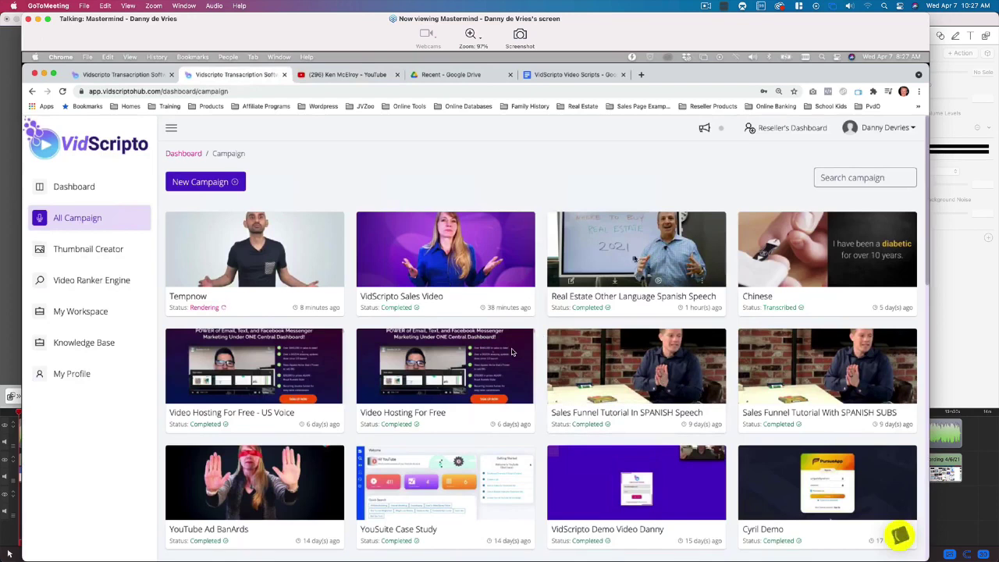
scroll(468, 349, "down", 2)
scroll(469, 351, "down", 7)
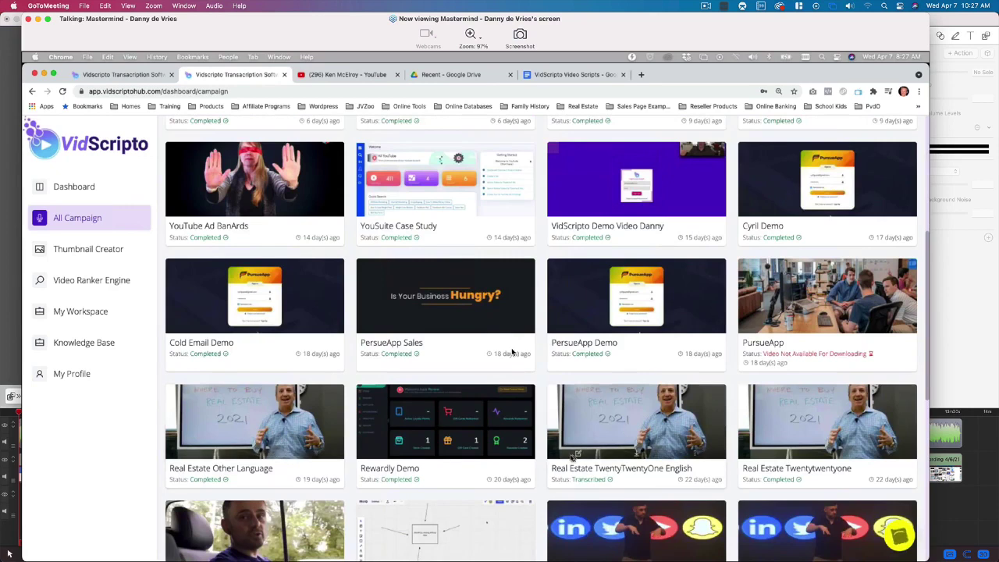
scroll(774, 419, "down", 1)
scroll(774, 419, "down", 1)
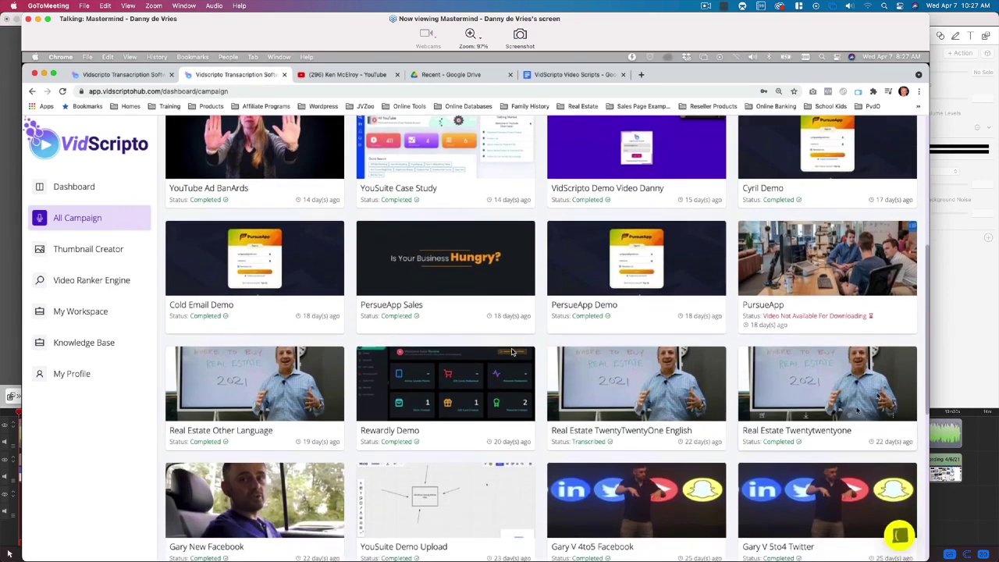
left_click(773, 410)
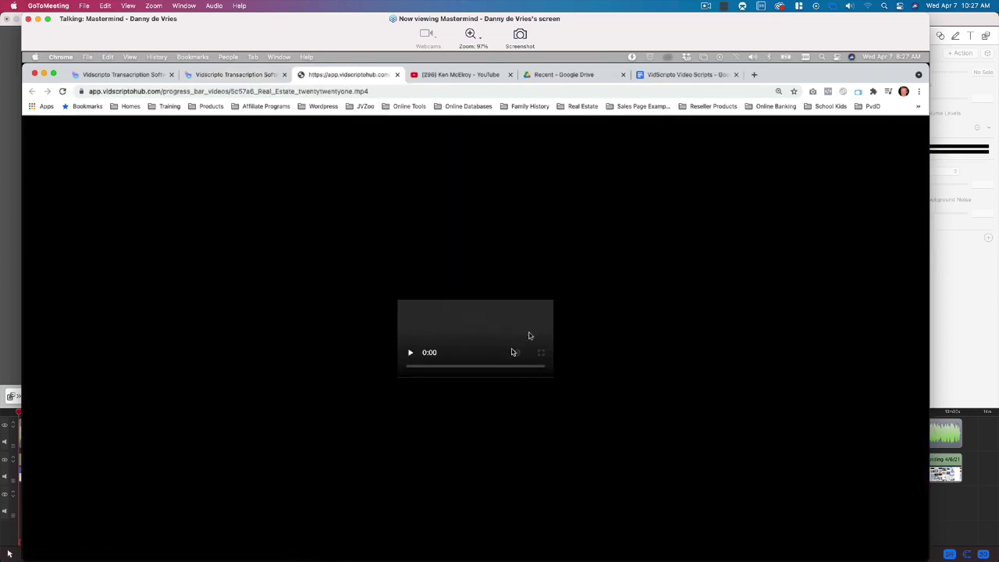
key("super+equal")
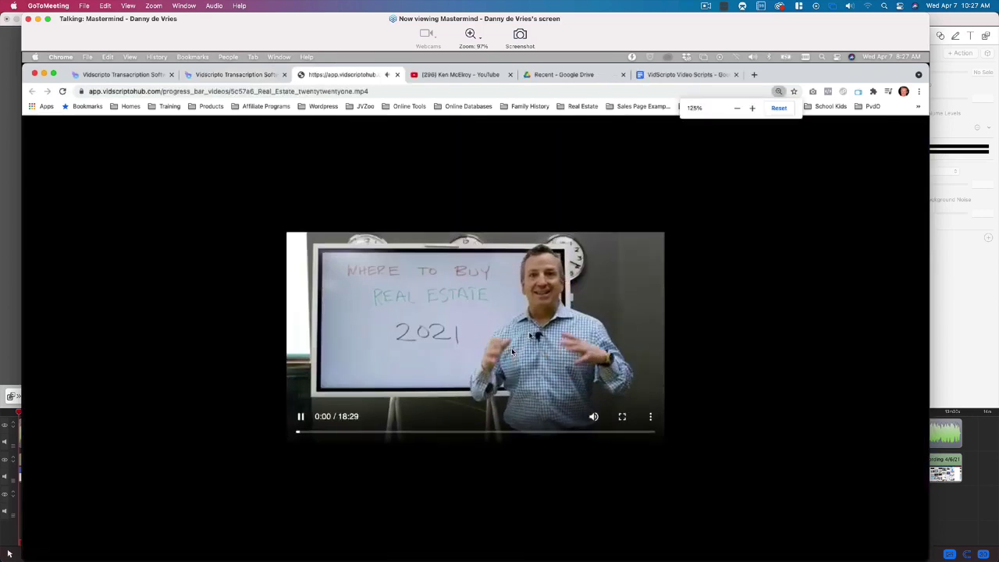
key("super+equal")
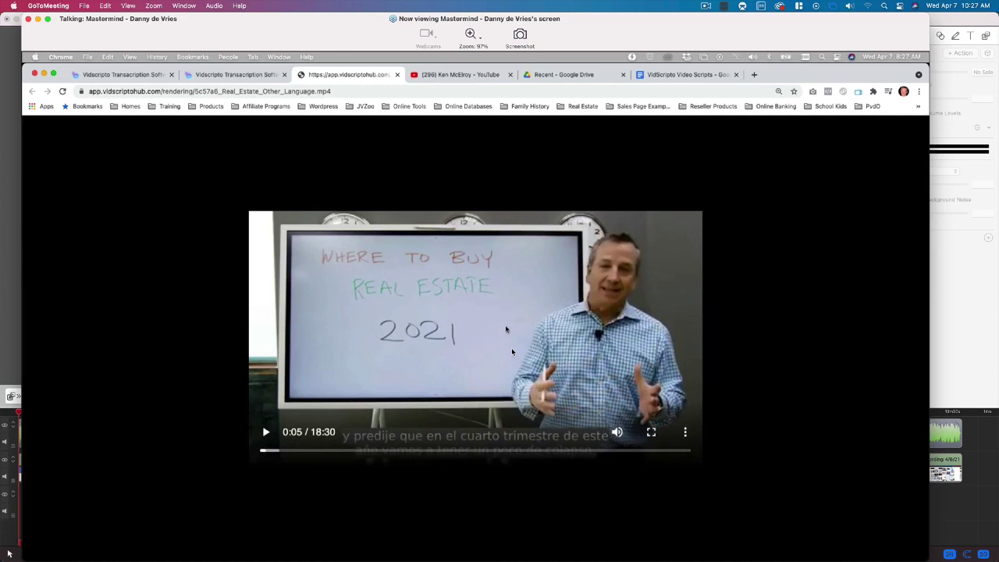
Step: Revisit the Ken McElroy YouTube channel, close the Real Estate Other Language video, and return to the campaign list
left_click(465, 76)
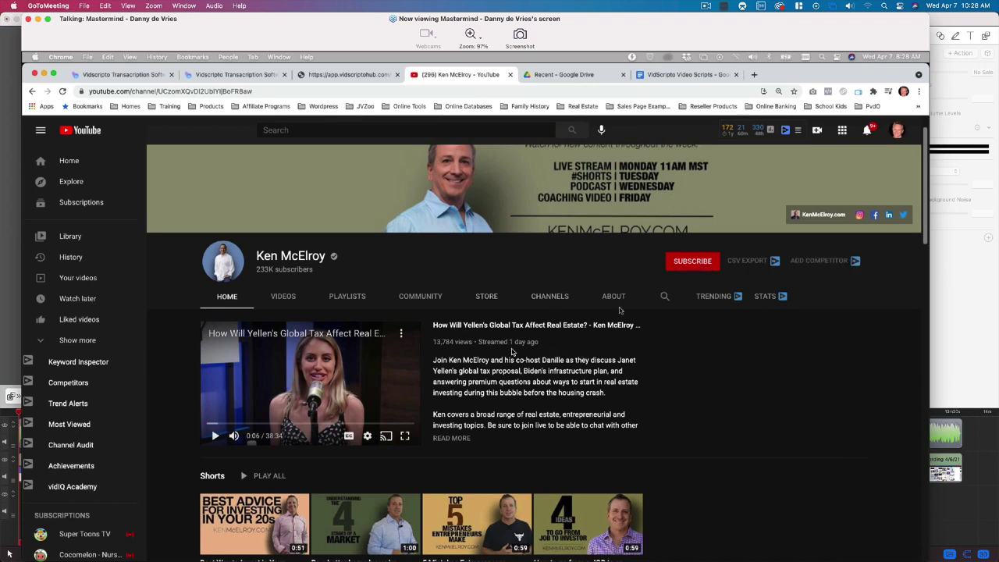
left_click(337, 78)
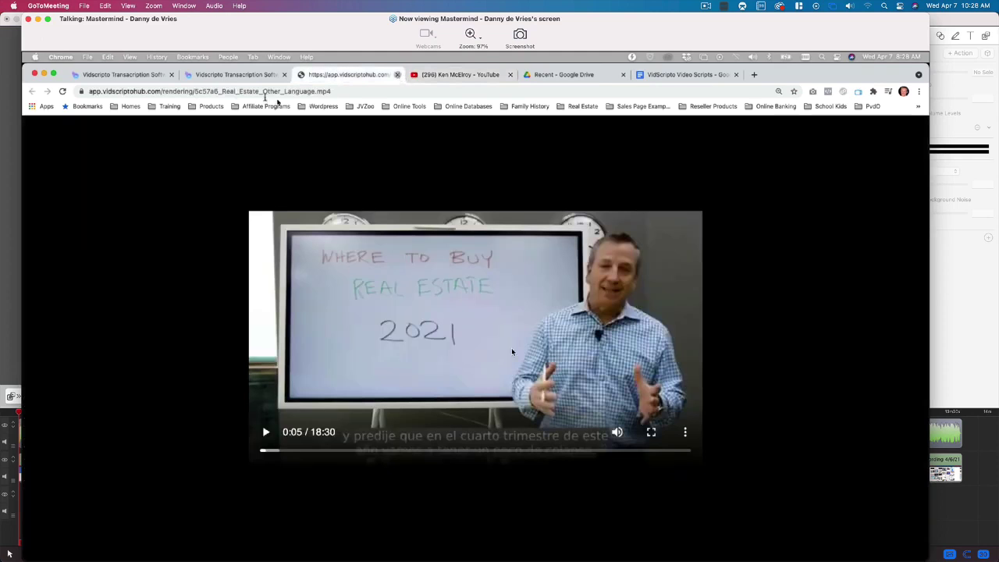
left_click(397, 74)
left_click(234, 74)
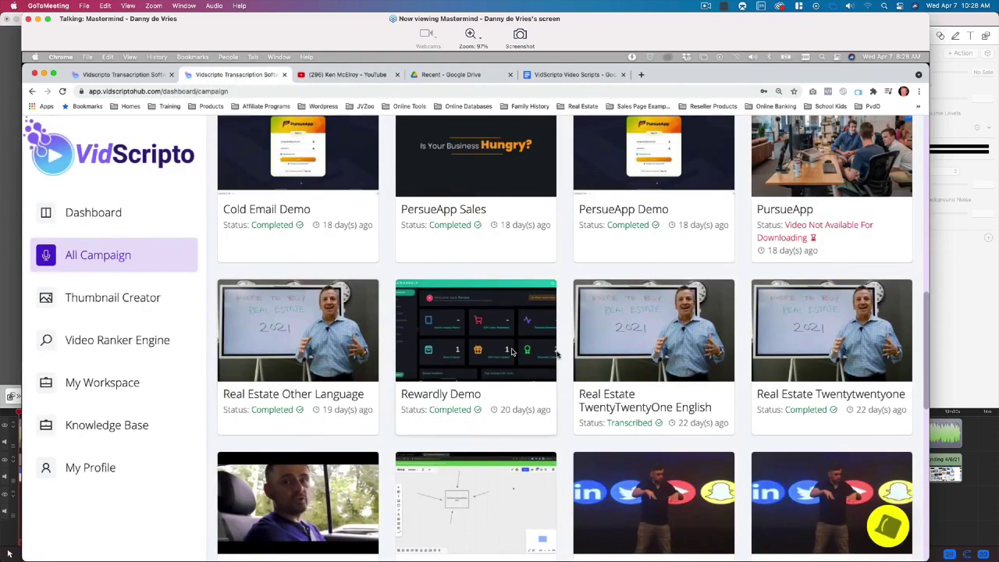
Step: Refresh the campaign list to check the rendering status of the Tempnow campaign
mouse_move(513, 351)
scroll(512, 351, "up", 5)
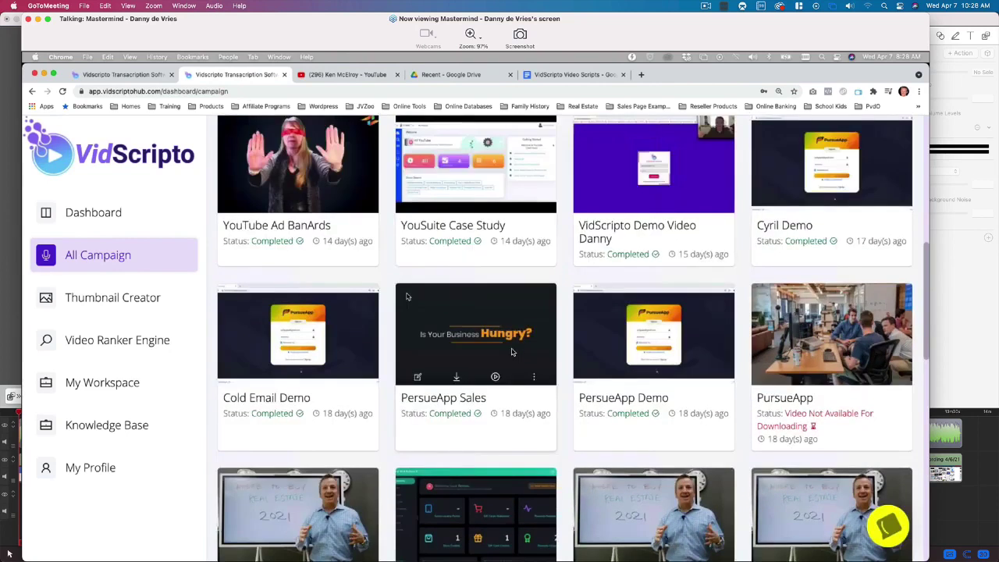
scroll(512, 352, "up", 10)
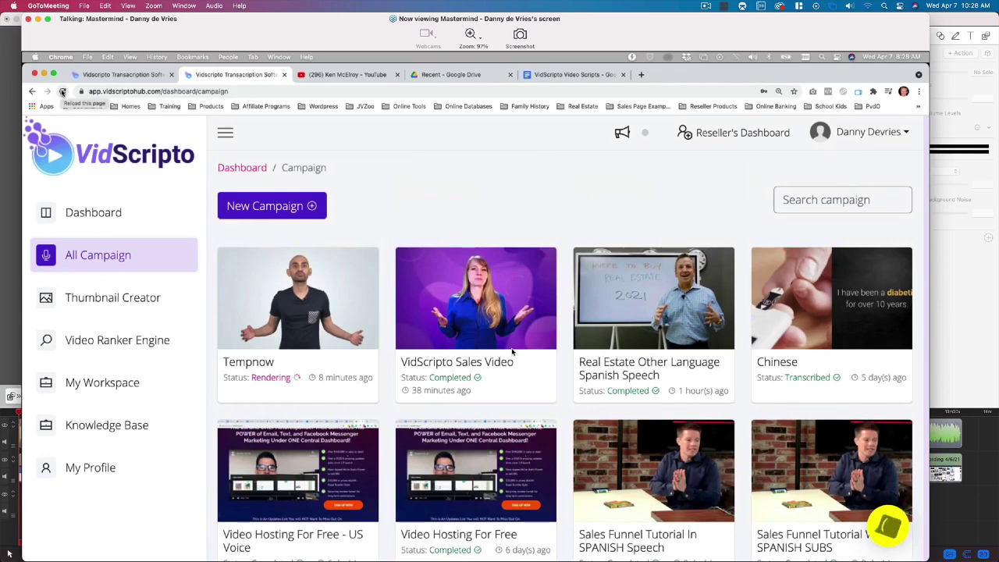
left_click(63, 92)
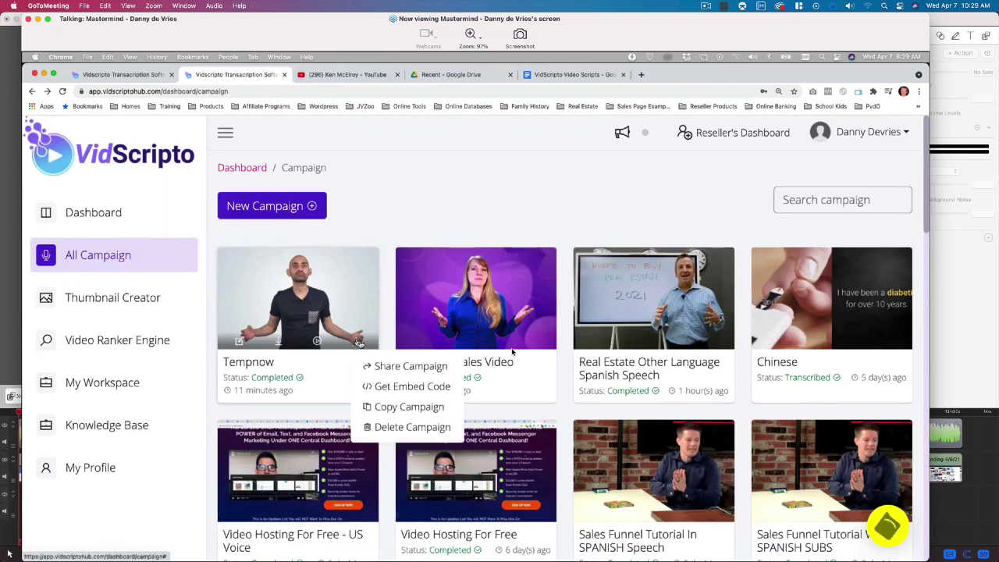
Step: Duplicate the Tempnow campaign under the name "Tempnow Spanish Subs"
left_click(390, 406)
left_click(355, 359)
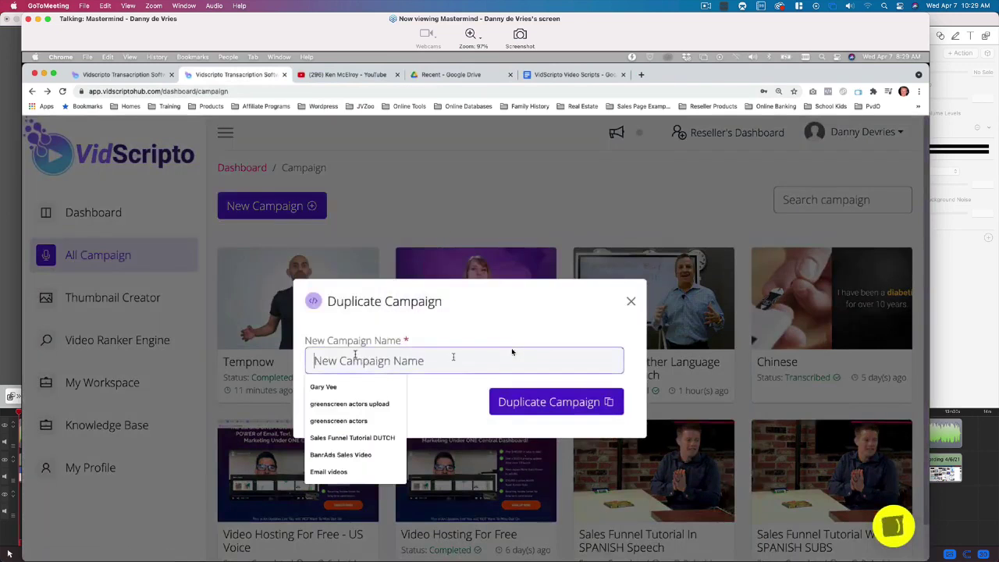
type("T")
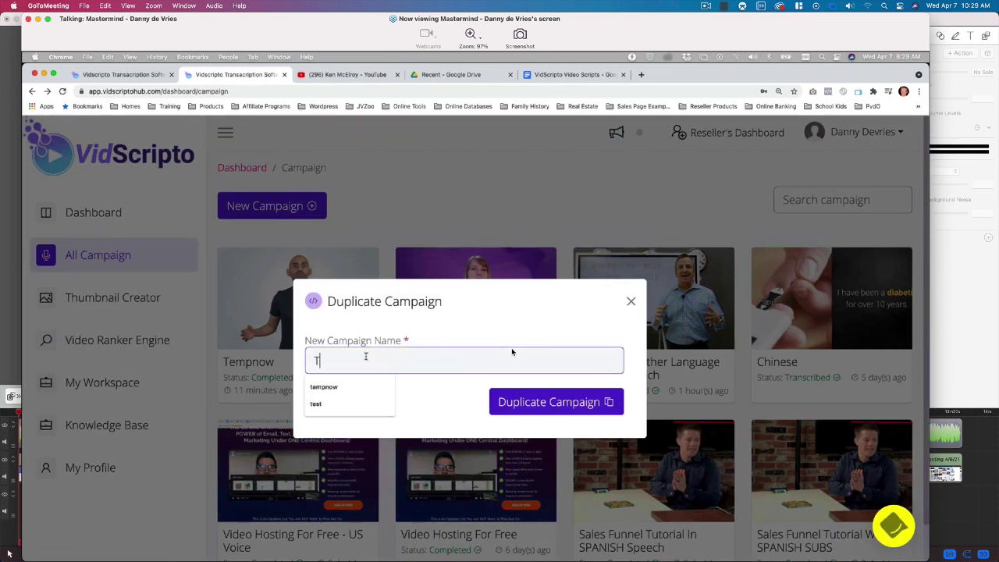
type("empnow ")
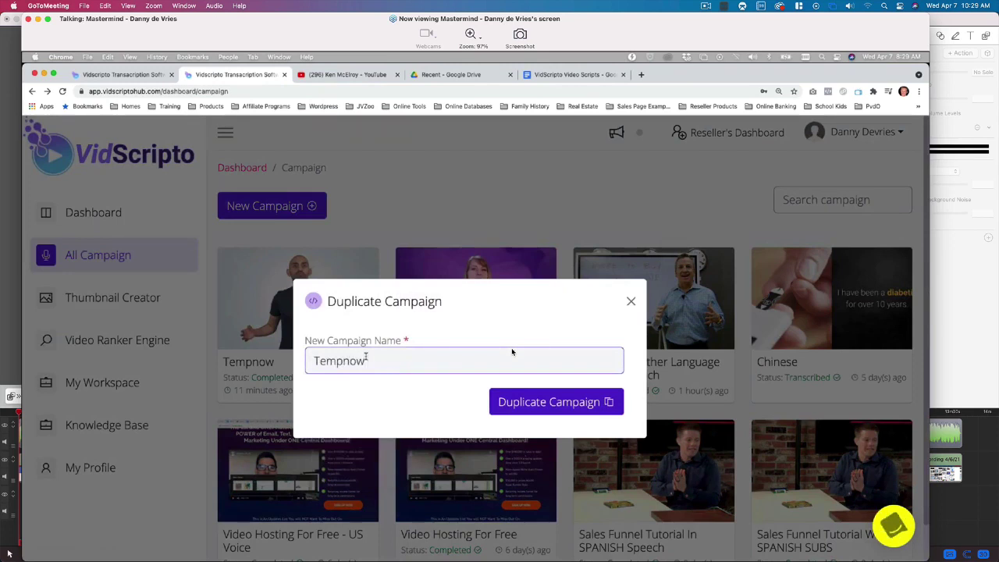
type("Spanish Subs")
left_click(537, 406)
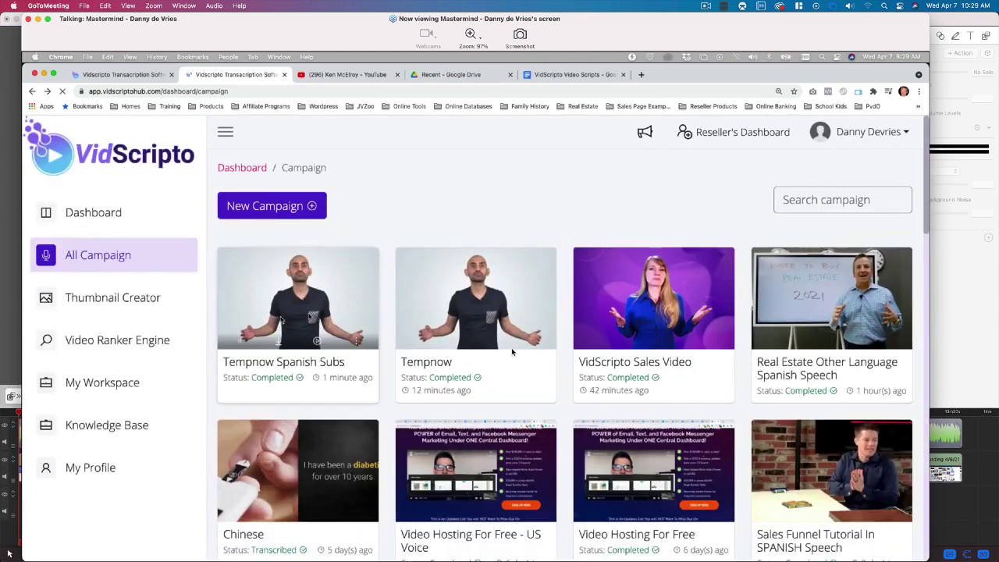
Step: Open the Tempnow Spanish Subs campaign for editing and translate its captions into Spanish (Mexico)
left_click(242, 342)
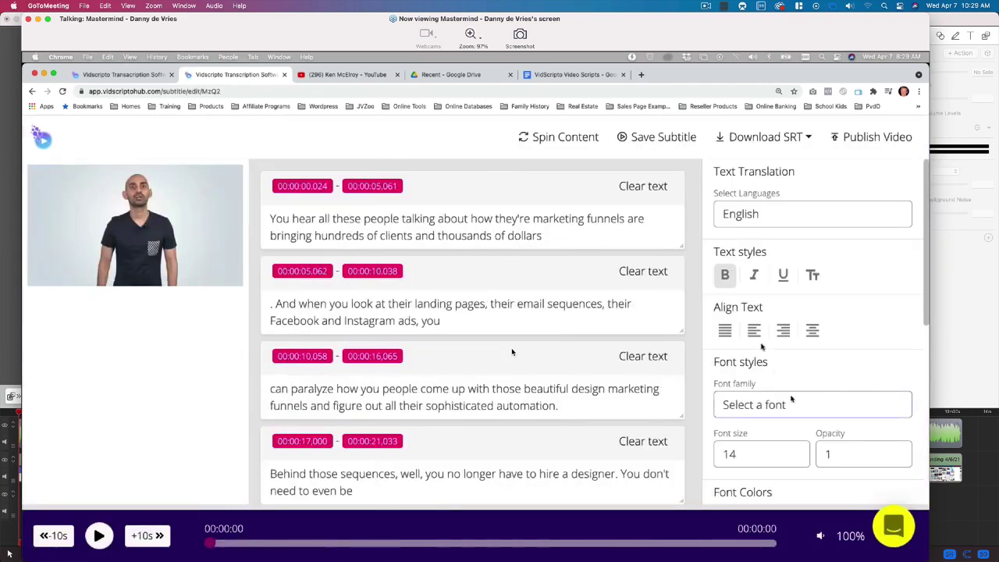
left_click(756, 219)
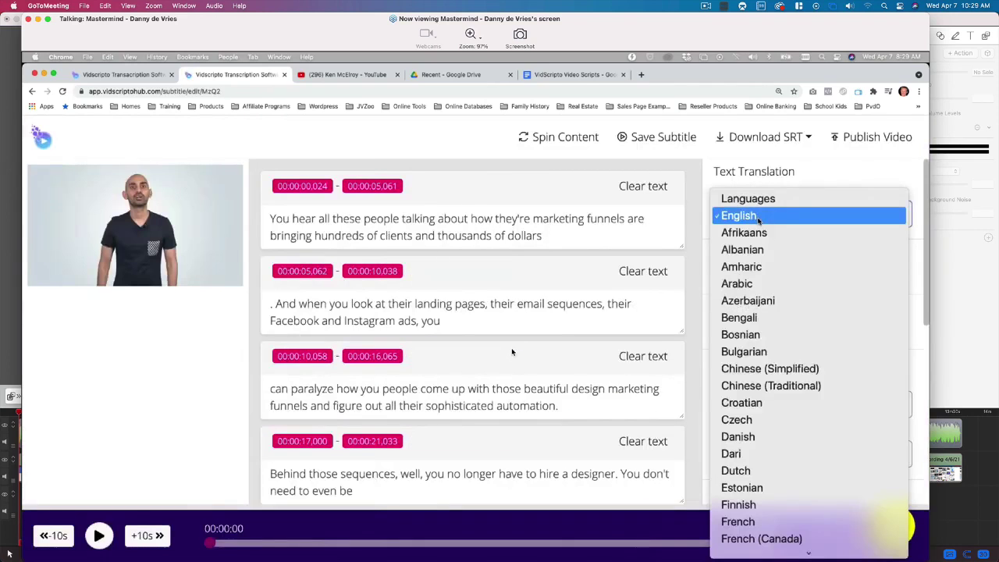
scroll(781, 399, "down", 5)
scroll(781, 399, "down", 6)
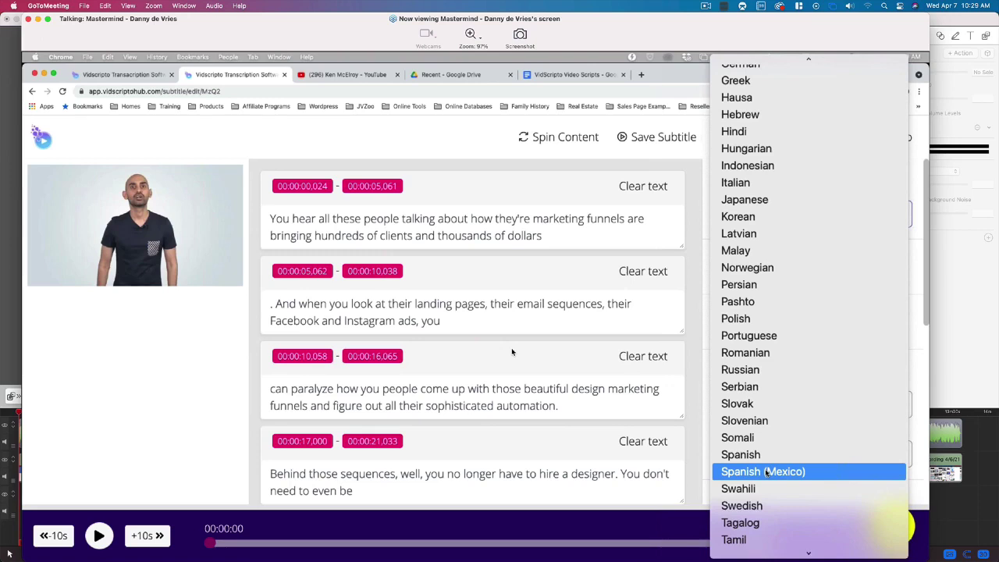
left_click(768, 473)
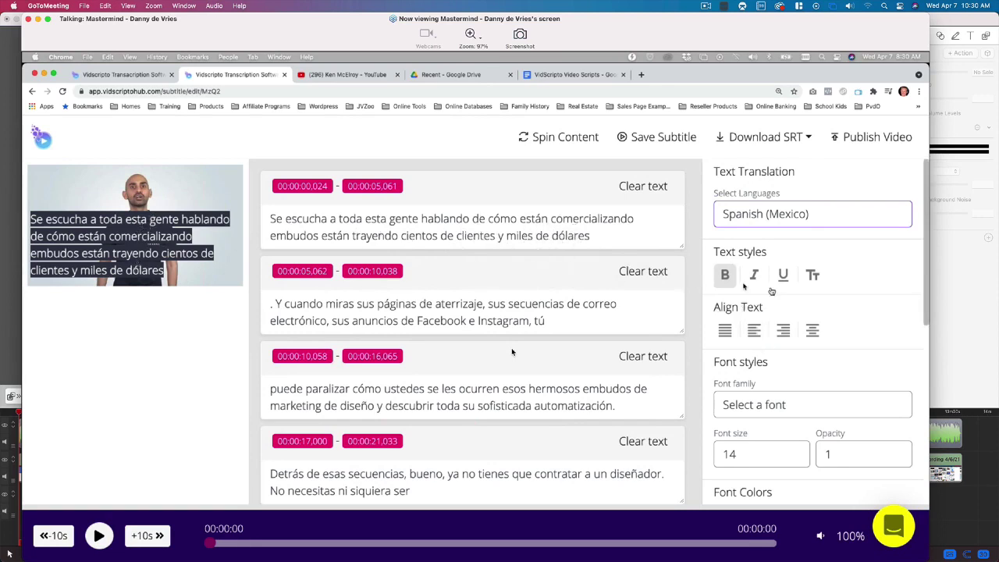
Step: Set the font size of the Spanish captions to 12
left_click(796, 459)
left_click(795, 459)
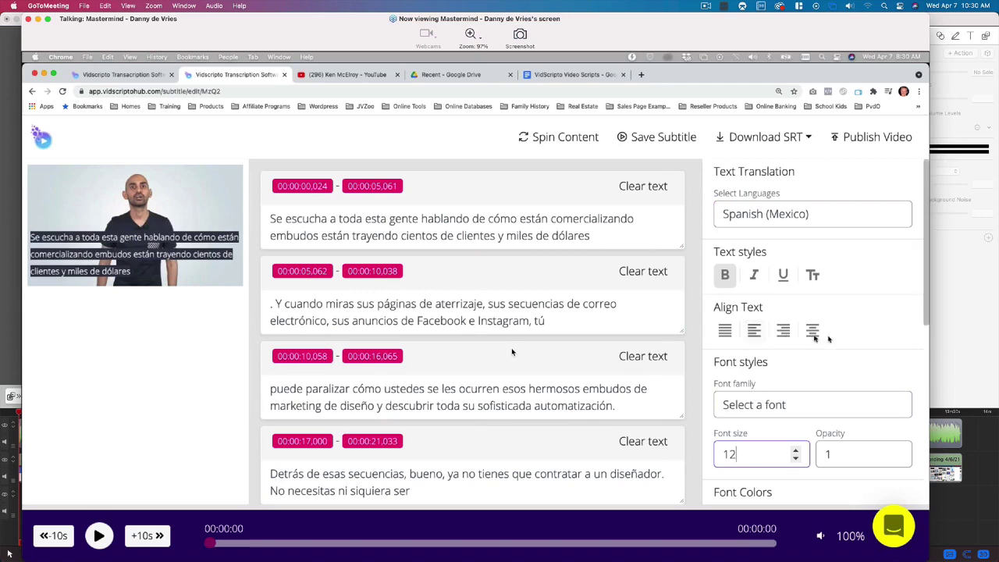
scroll(833, 341, "down", 2)
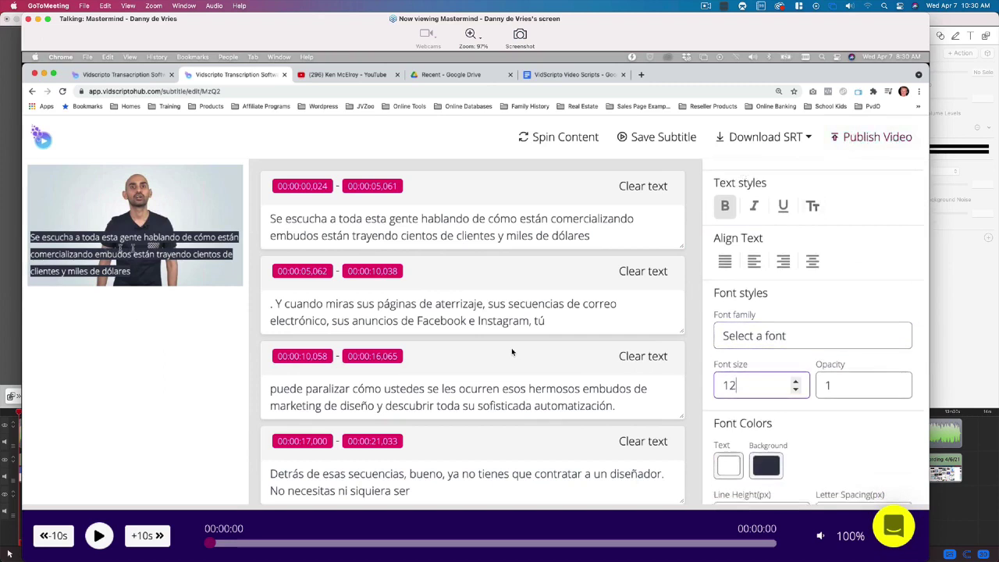
Step: Enable voice translation and set its language to English, US with the Matthew (Male) voice
scroll(758, 396, "down", 5)
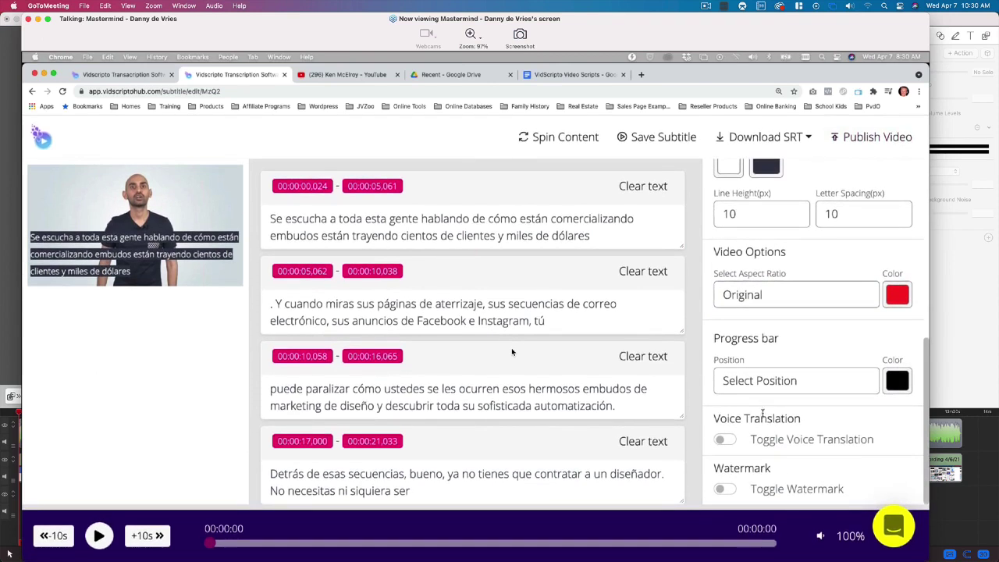
left_click(724, 440)
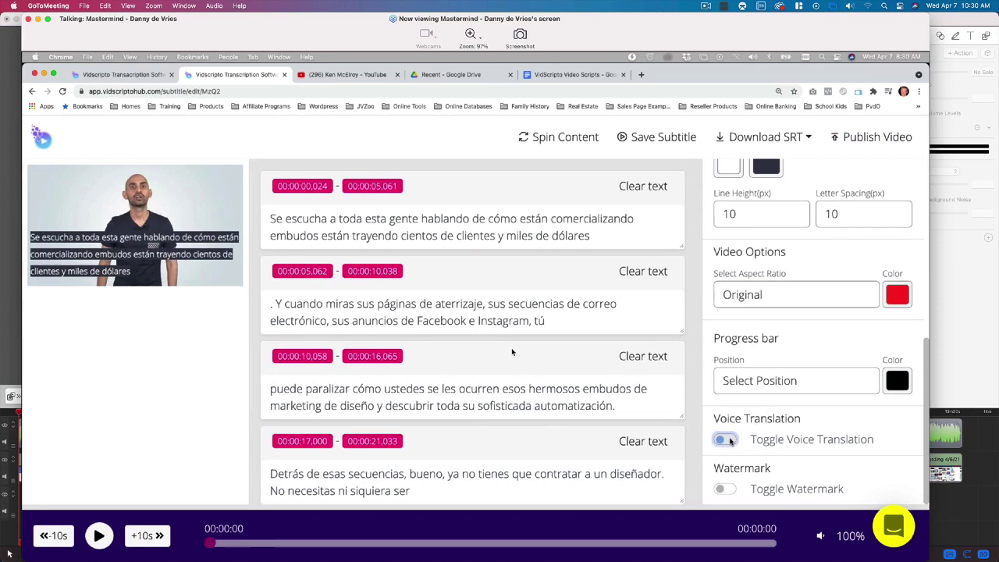
scroll(750, 425, "down", 1)
left_click(740, 428)
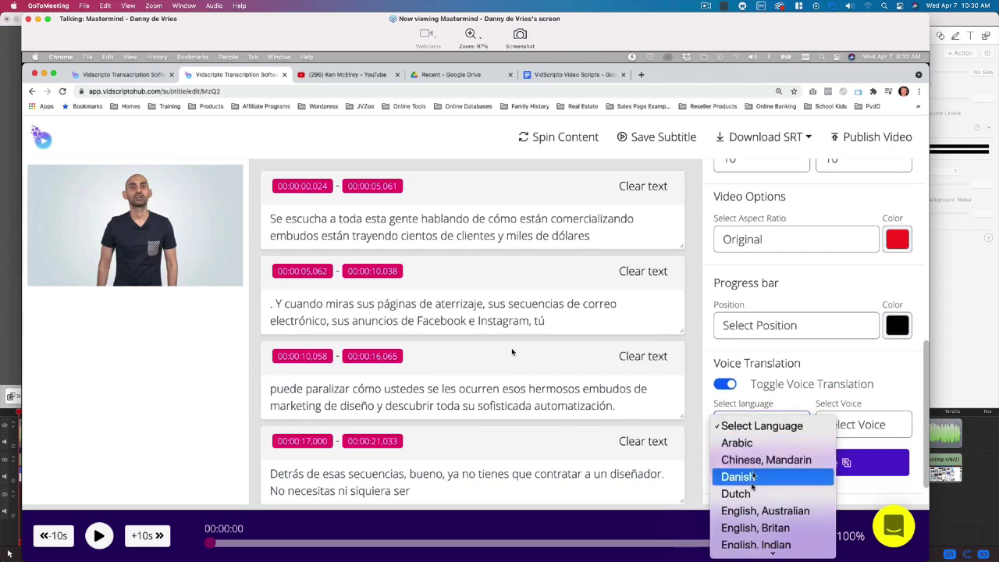
scroll(753, 468, "down", 3)
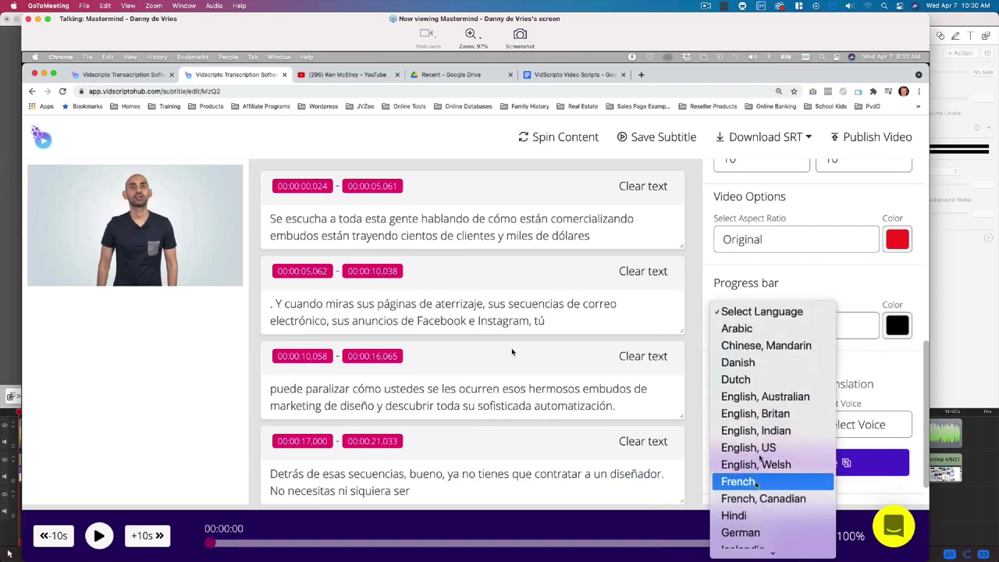
left_click(751, 449)
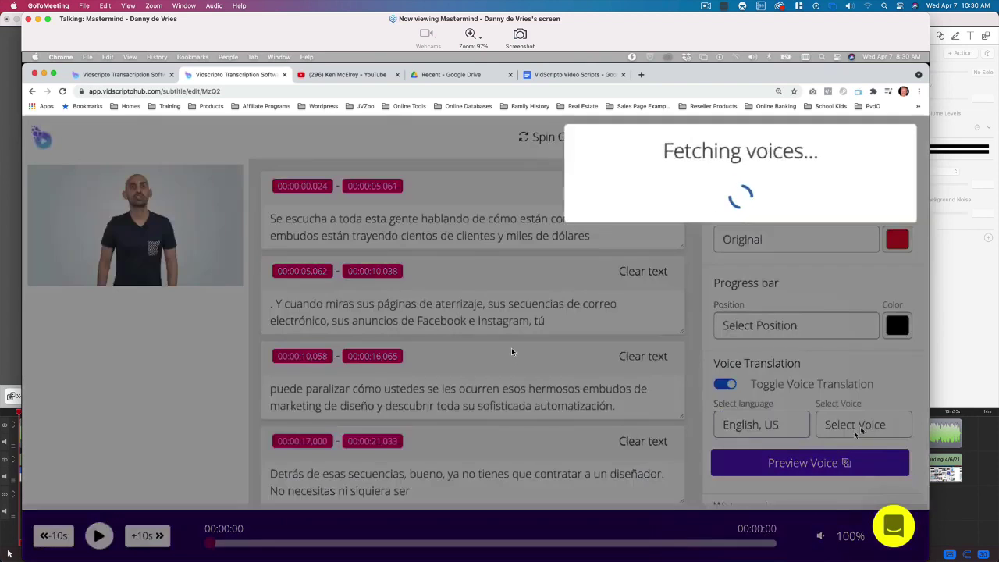
left_click(861, 428)
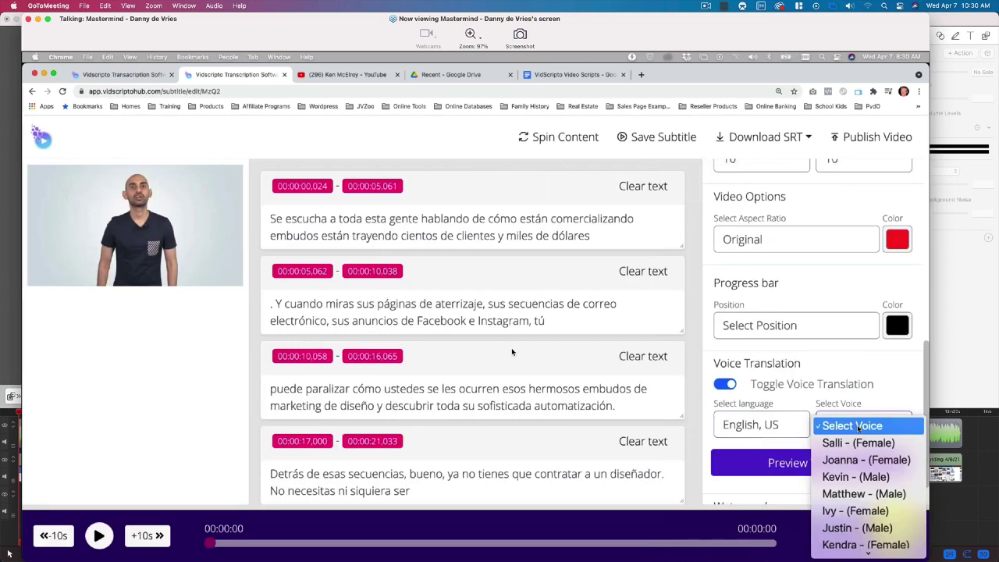
scroll(866, 523, "down", 2)
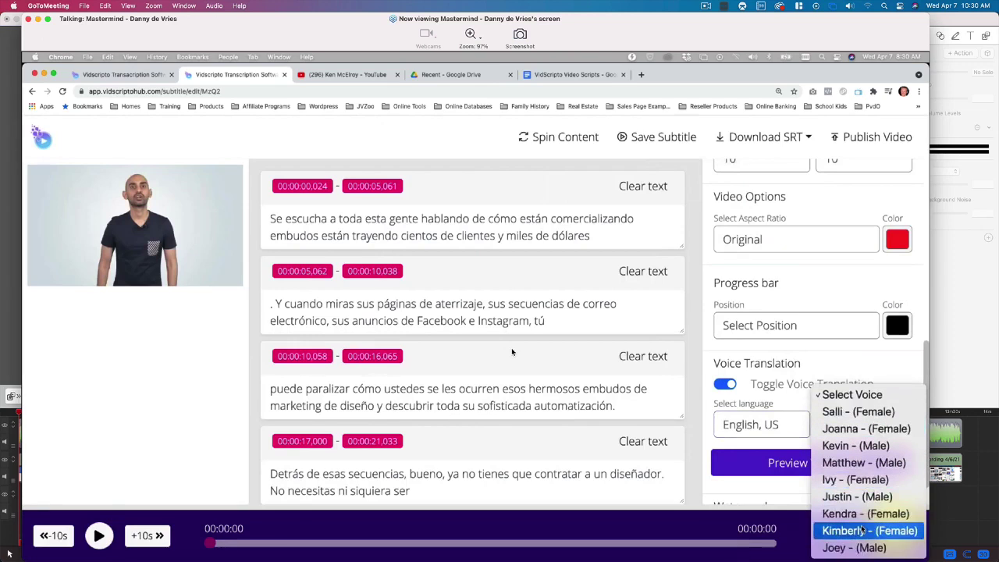
left_click(851, 464)
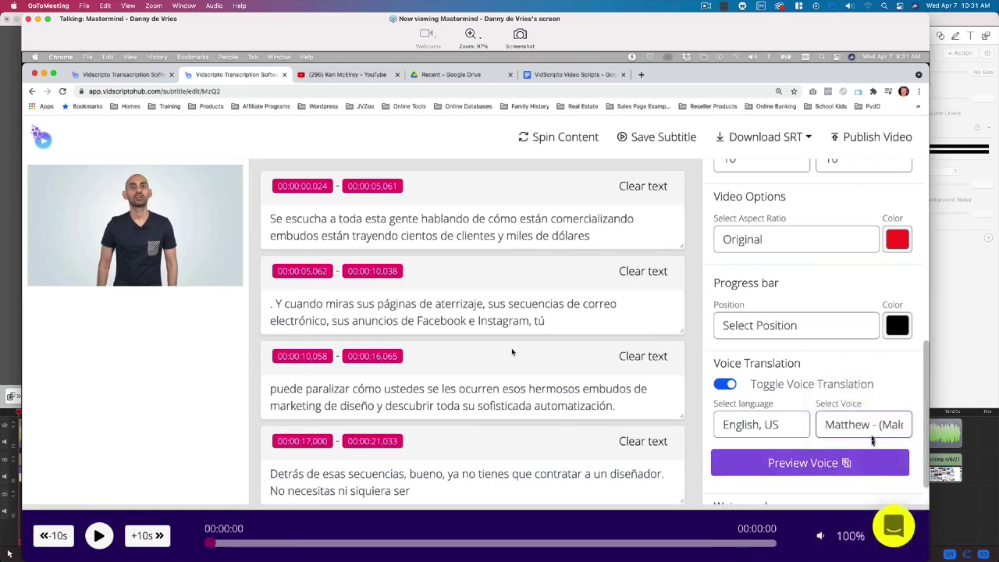
Step: Preview the Matthew voice, highlight the first Spanish caption, and view the voice language choices without changing them
left_click(804, 465)
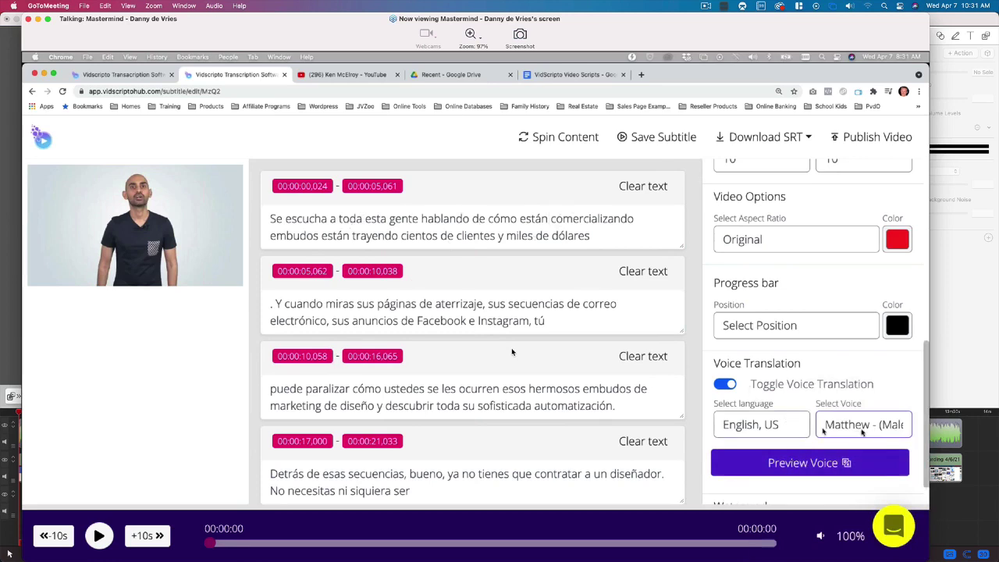
left_click(798, 465)
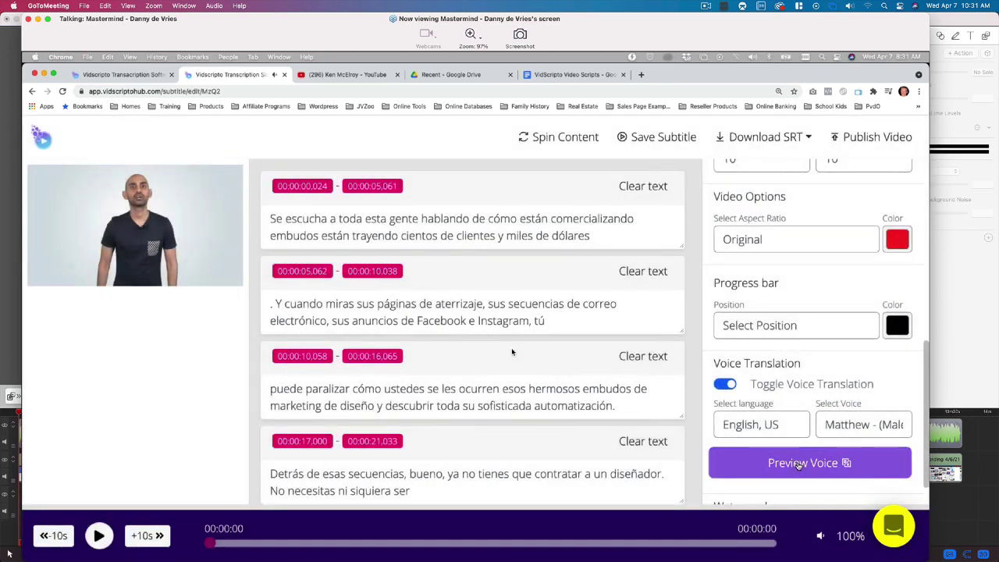
left_click(798, 465)
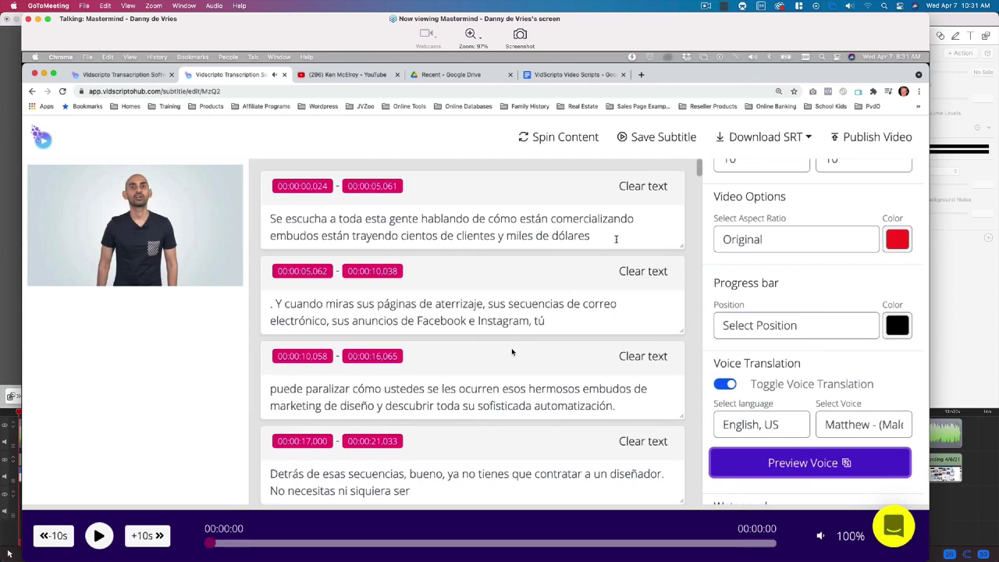
left_click_drag(614, 235, 271, 219)
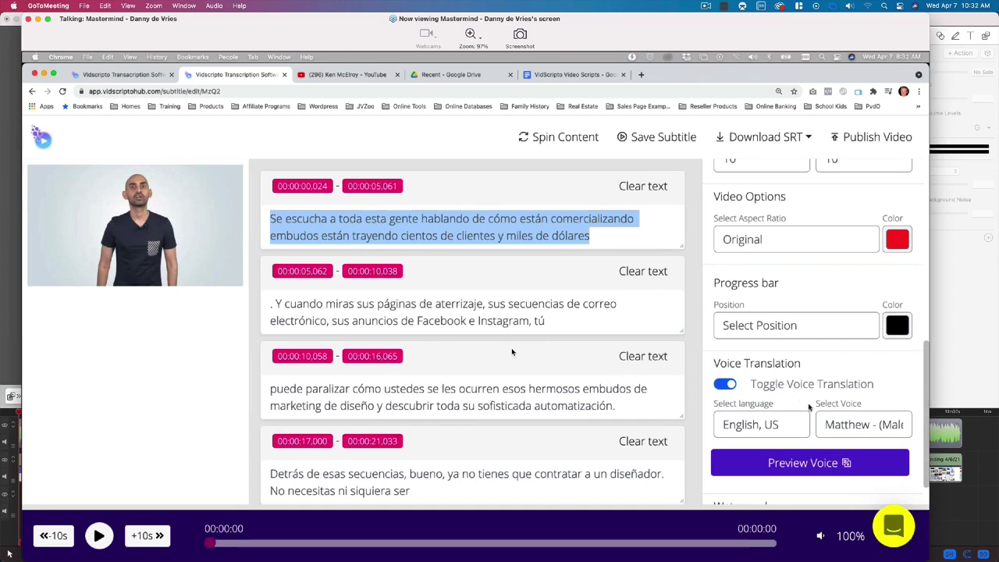
left_click(775, 427)
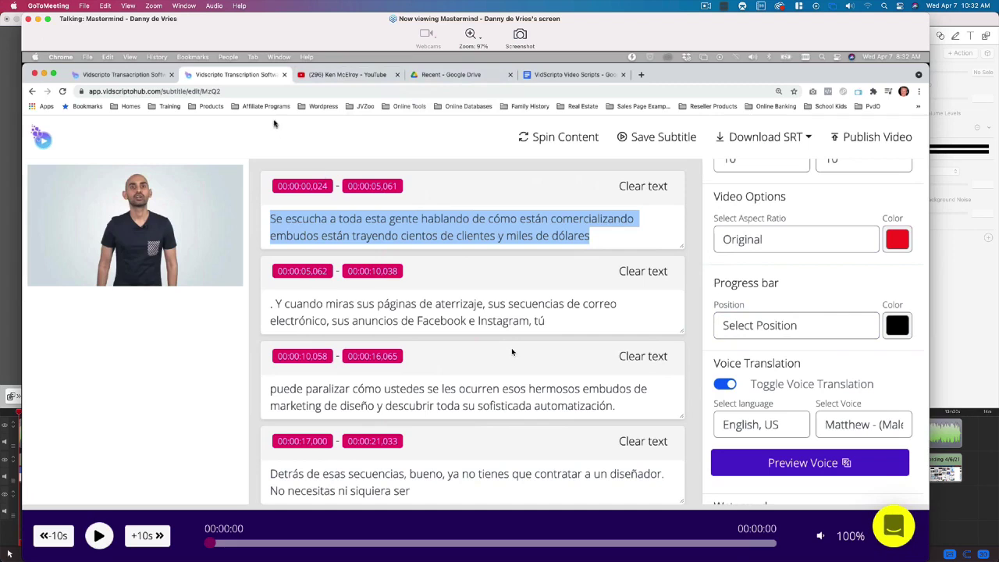
Step: Go back to the campaign list and look through the campaigns with the page view reduced to 100%
left_click(32, 91)
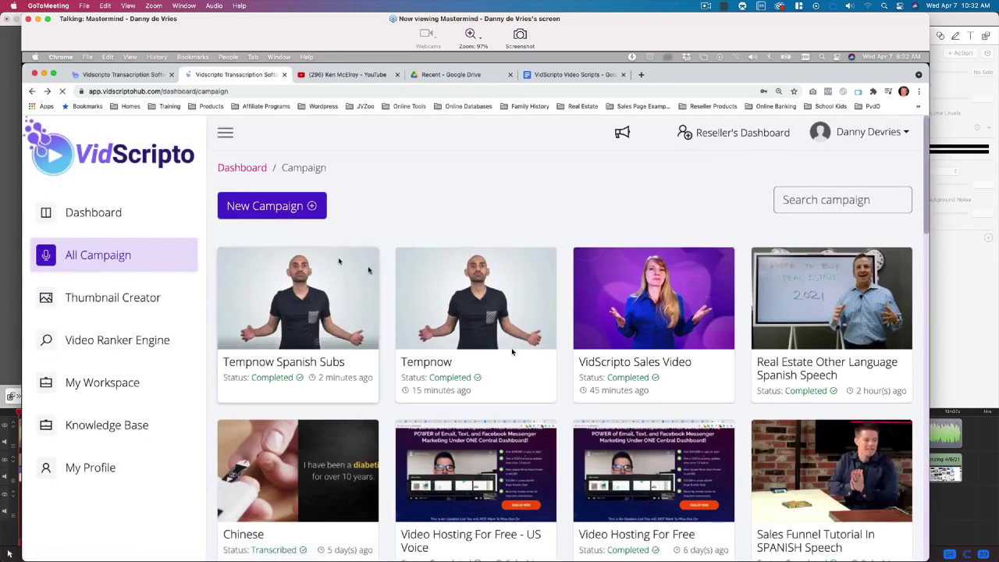
scroll(512, 352, "down", 10)
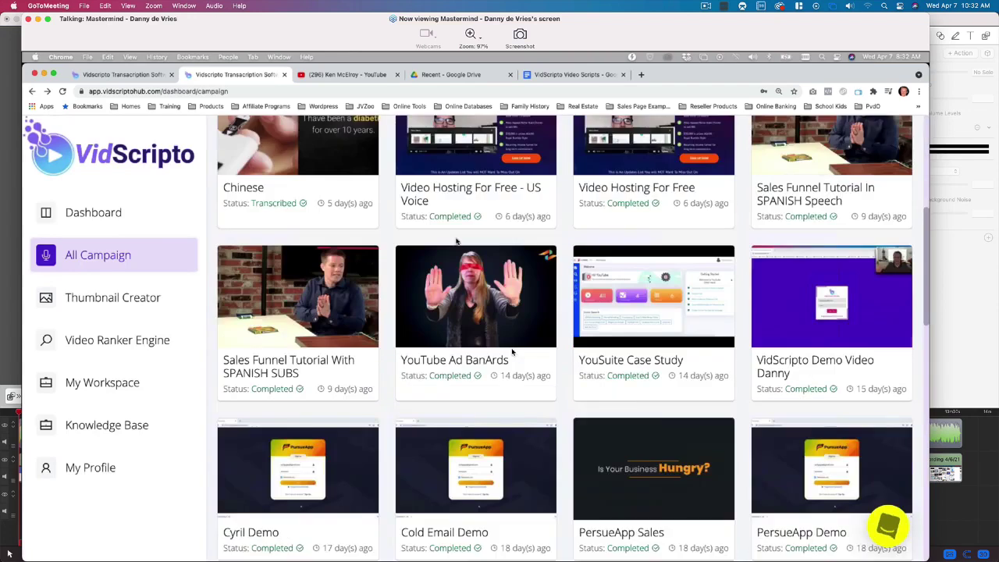
key("super+minus")
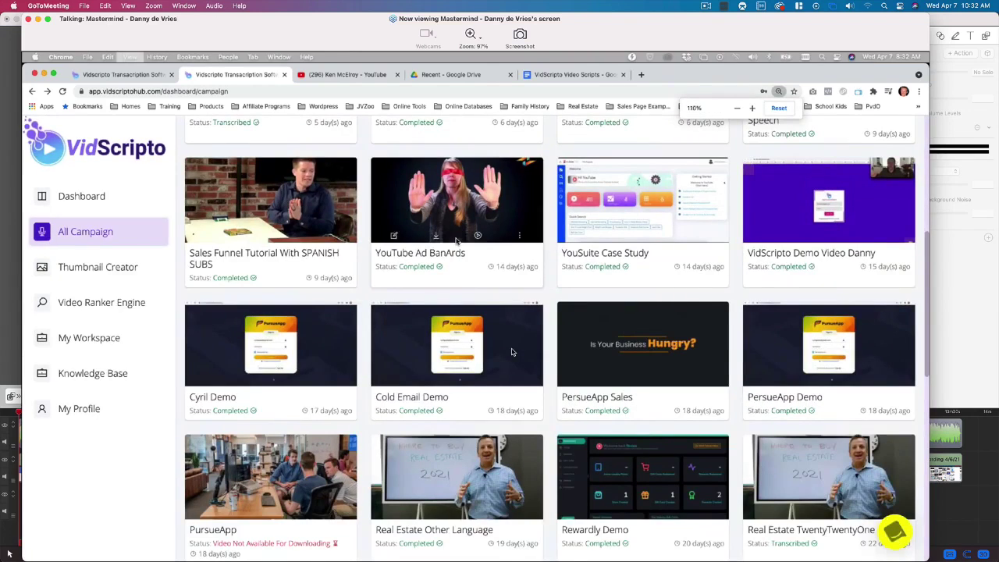
key("super+minus")
scroll(512, 353, "up", 7)
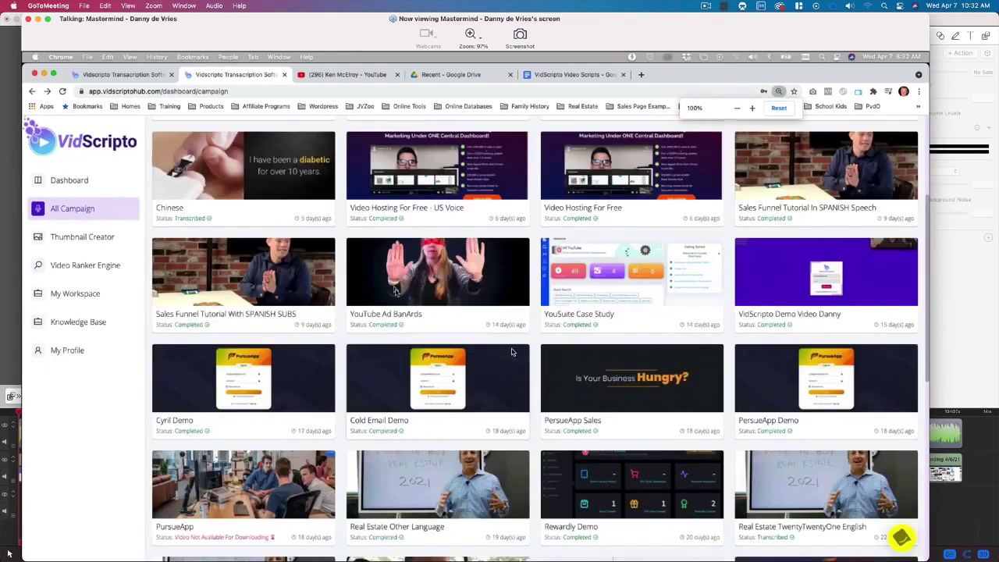